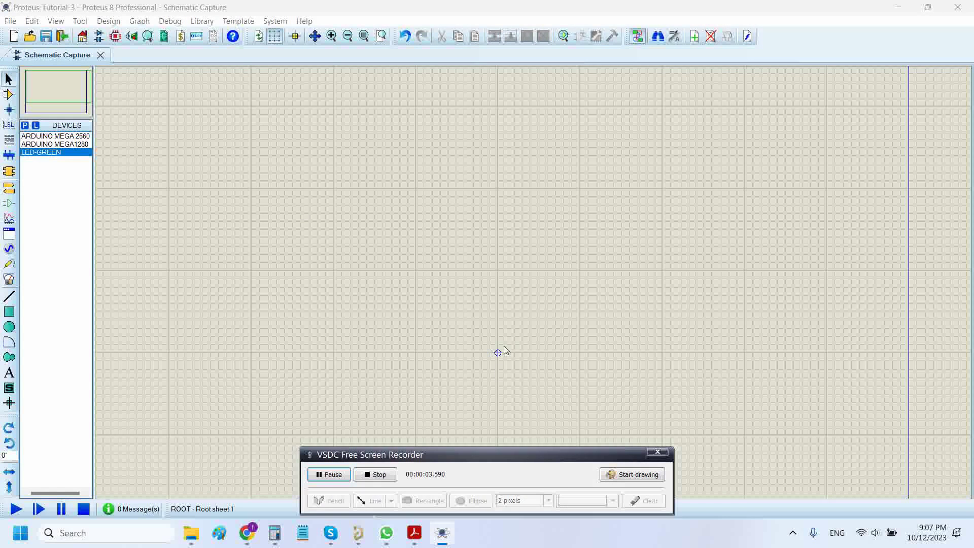
Place the ARDUINO MEGA 2560 board on the schematic sheet as ARD1
mouse_move(496, 330)
left_mouse_down()
mouse_move(489, 359)
mouse_move(455, 289)
left_mouse_up()
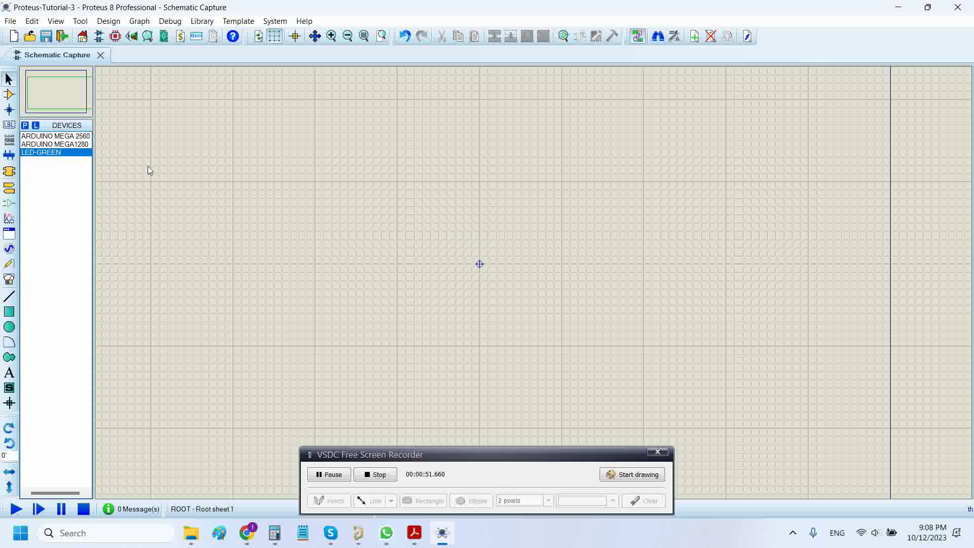
left_click(56, 145)
left_click(58, 136)
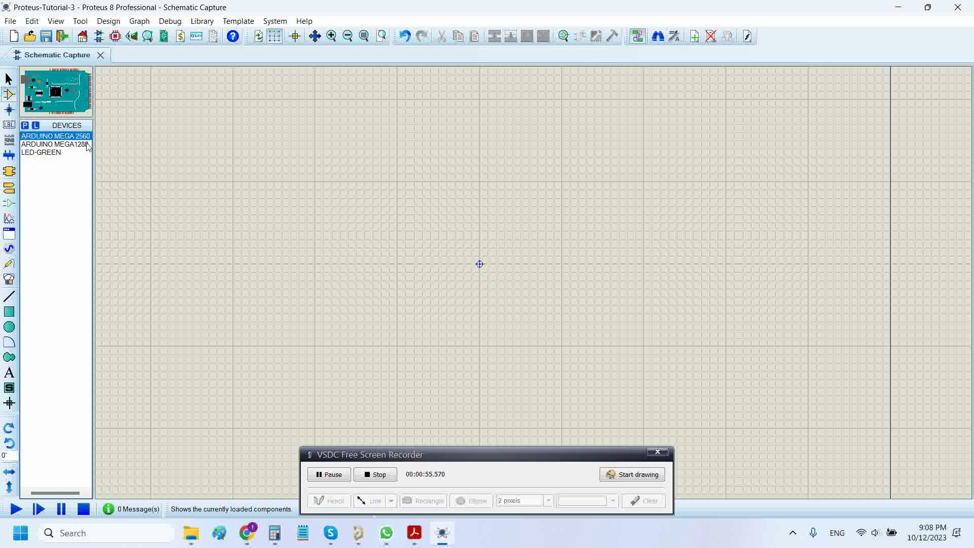
left_click(192, 163)
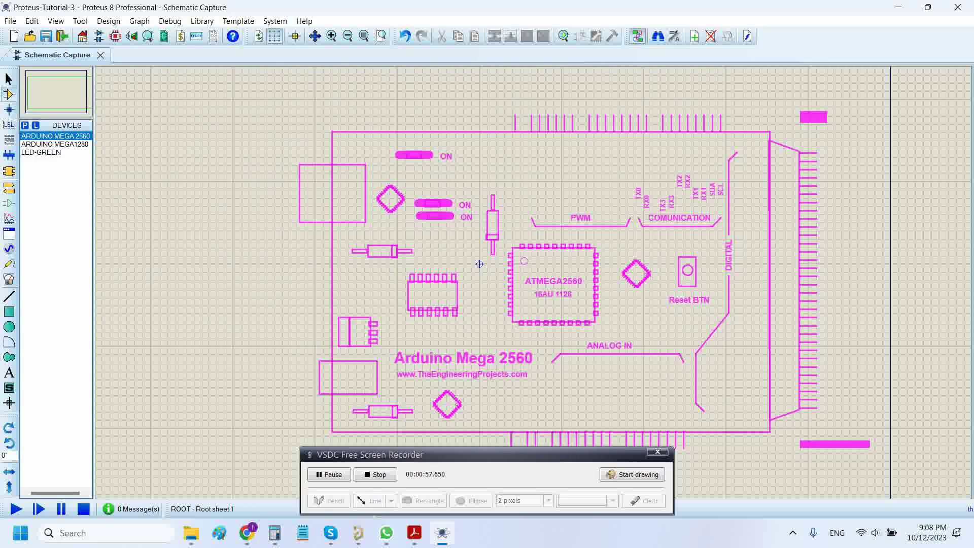
left_click(480, 264)
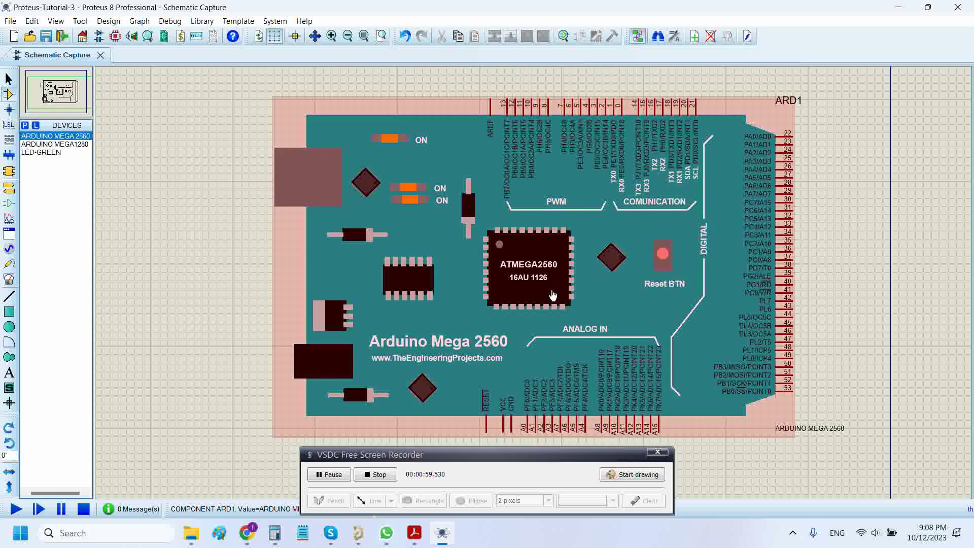
Return to Selection Mode and bring up the device library
scroll(593, 335, "down", 1)
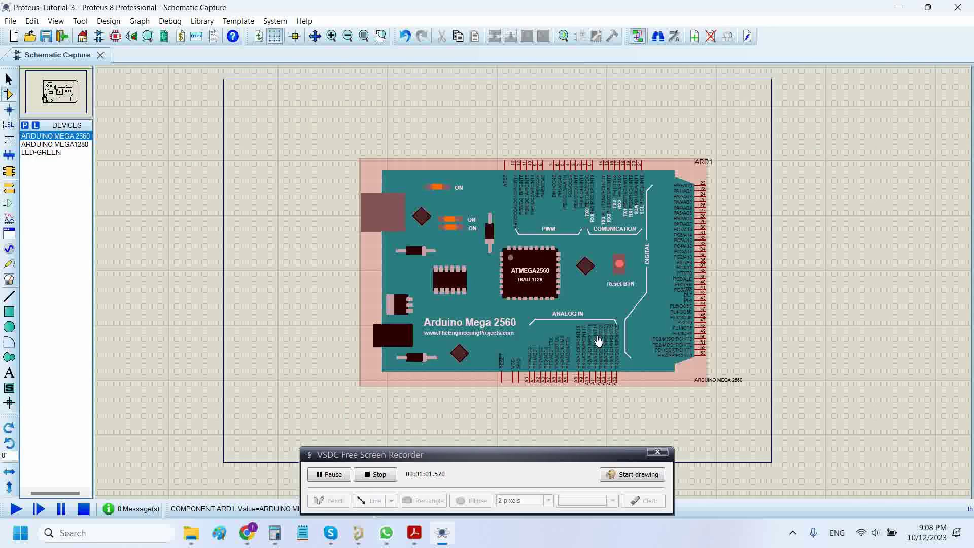
scroll(594, 335, "up", 1)
scroll(804, 252, "up", 1)
scroll(815, 274, "down", 1)
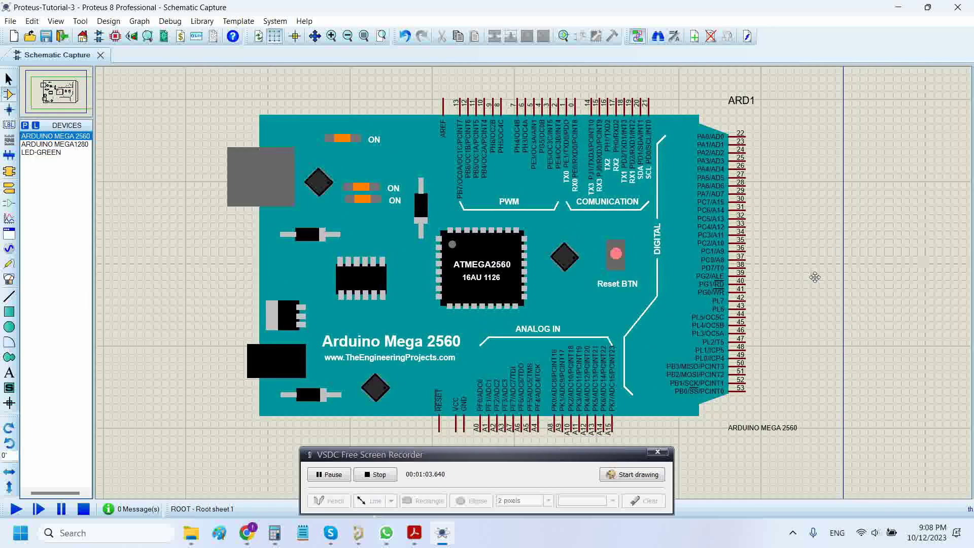
left_click(8, 79)
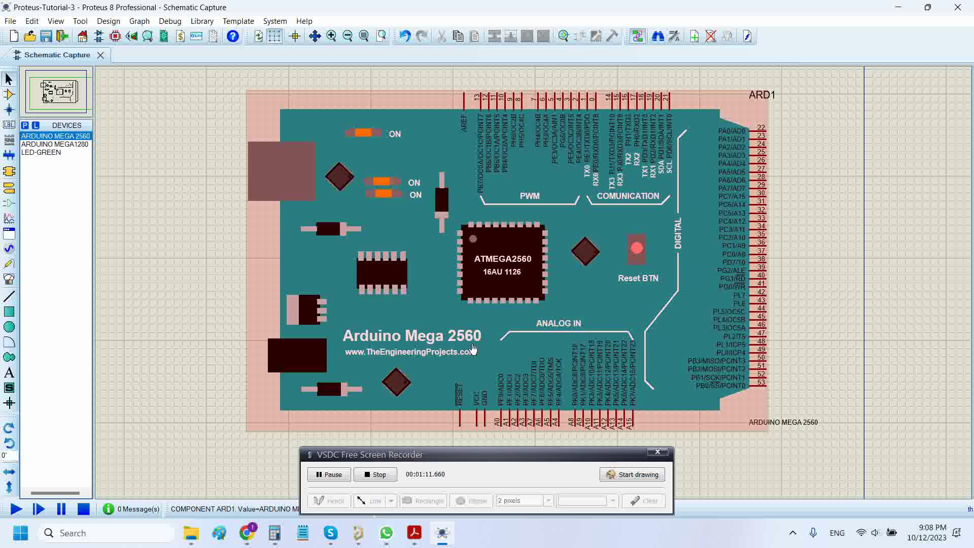
left_click(24, 124)
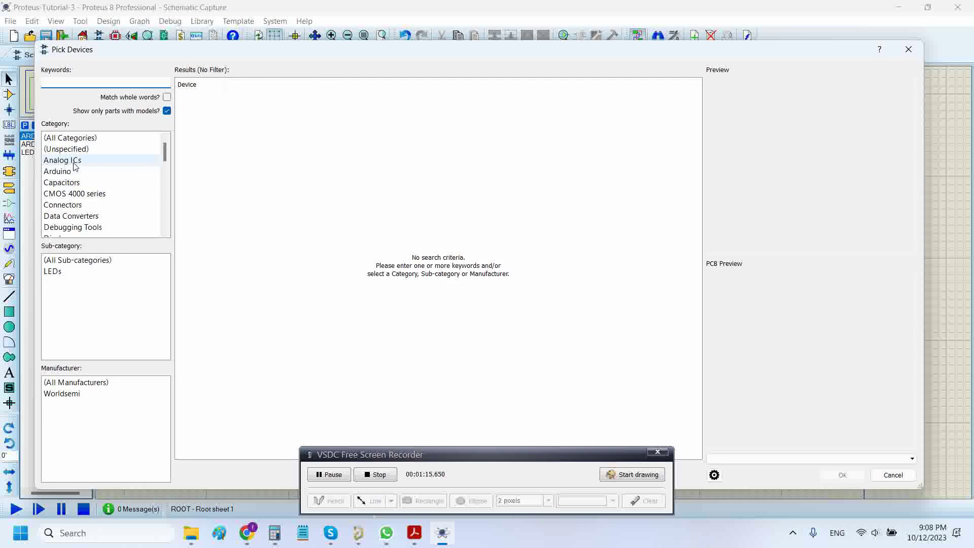
Filter to the Arduino category, compare UNO, MINI and MEGA 2560 previews, and add ARDUINO MINI
left_click(70, 173)
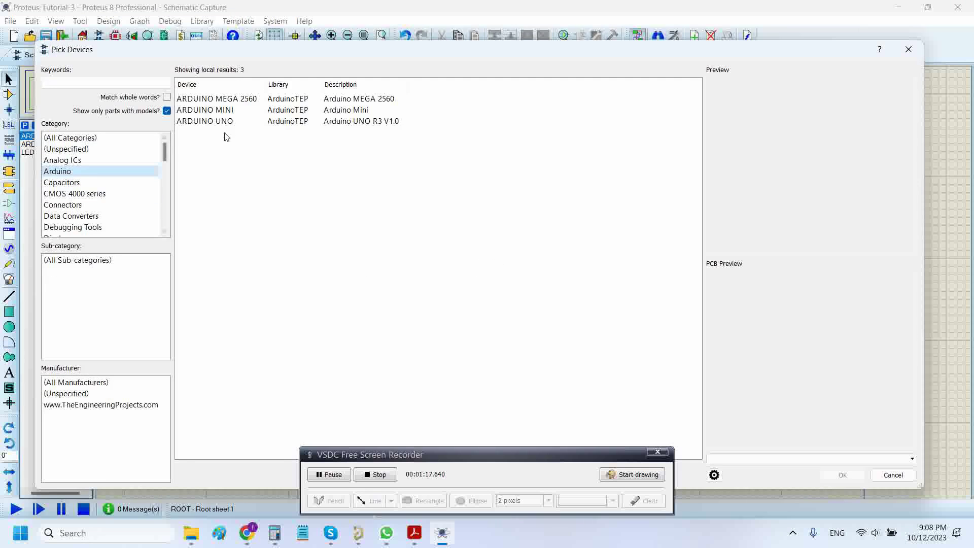
left_click(235, 124)
left_click(246, 112)
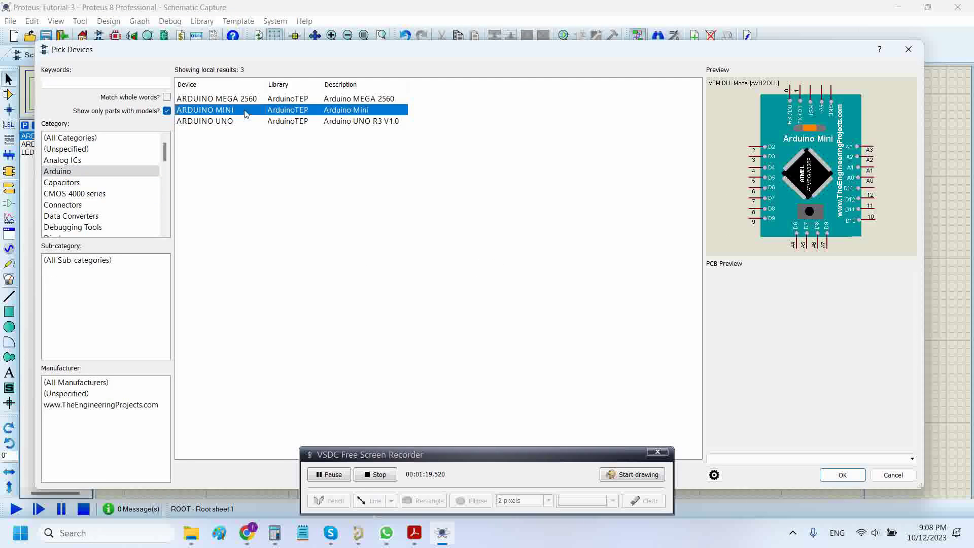
left_click(232, 125)
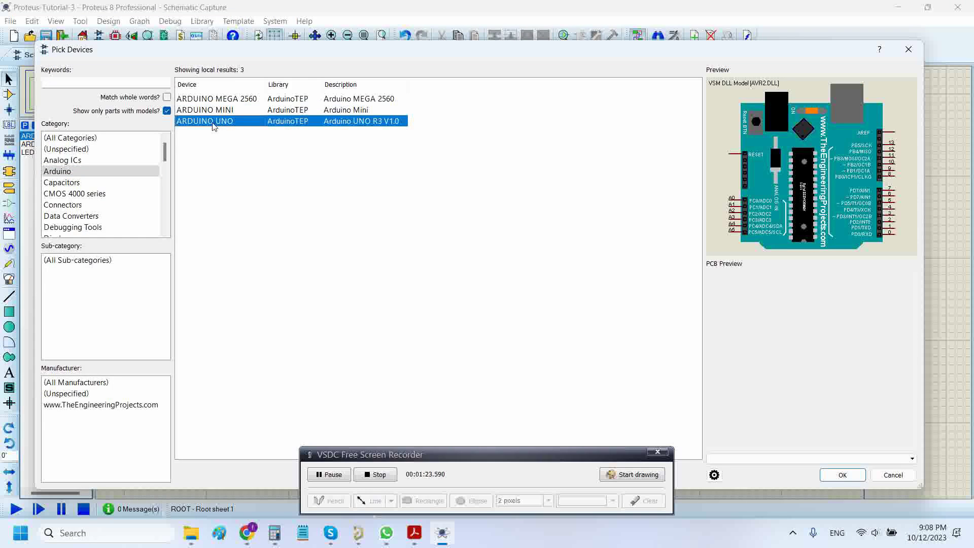
left_click(229, 115)
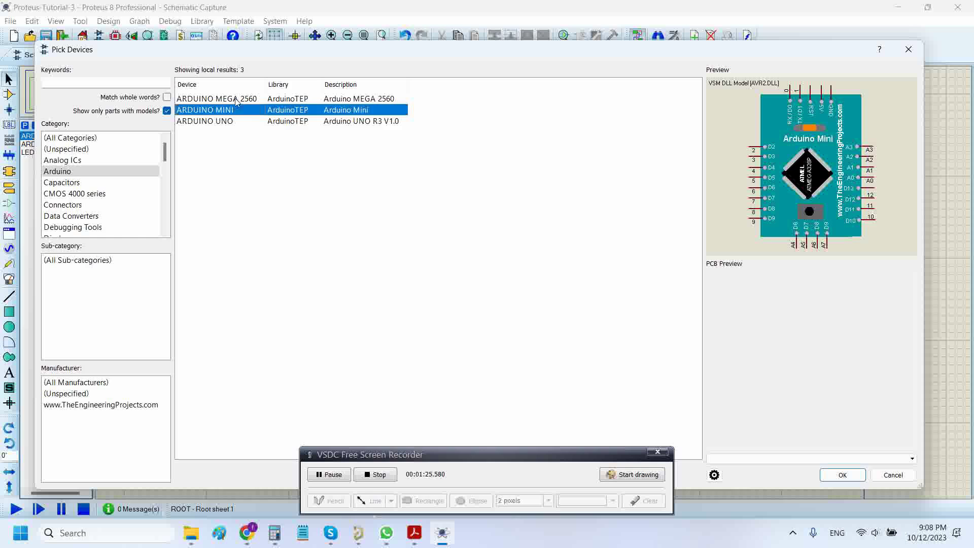
left_click(236, 100)
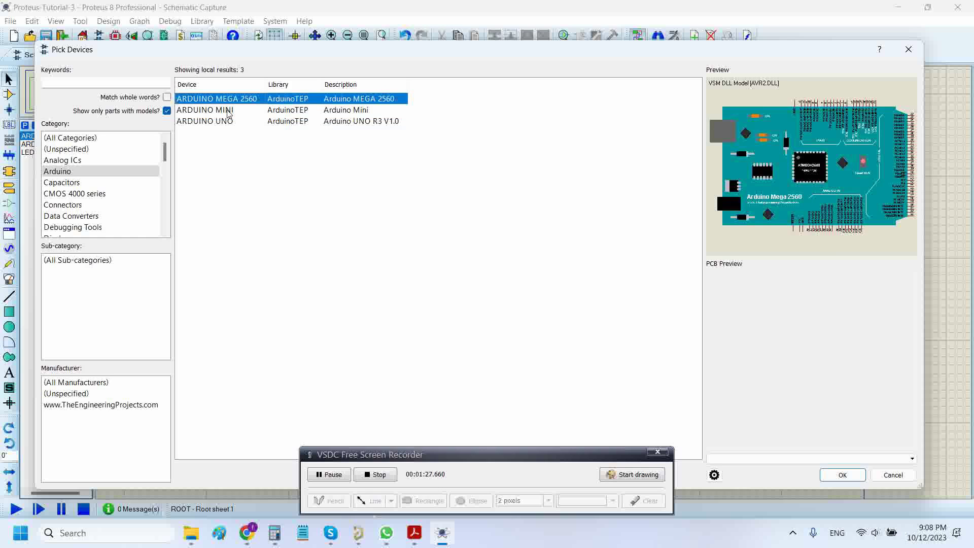
left_click(229, 112)
left_click(842, 475)
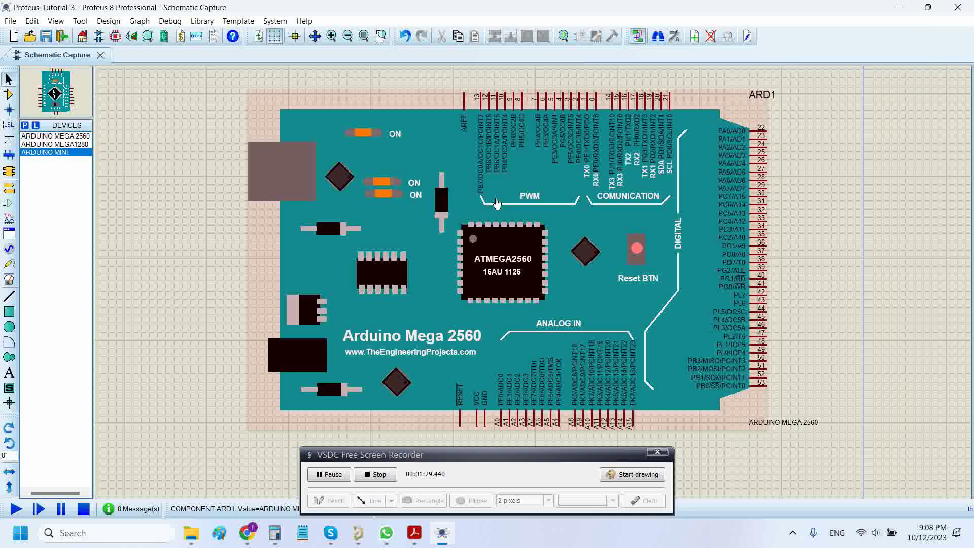
scroll(304, 280, "down", 2)
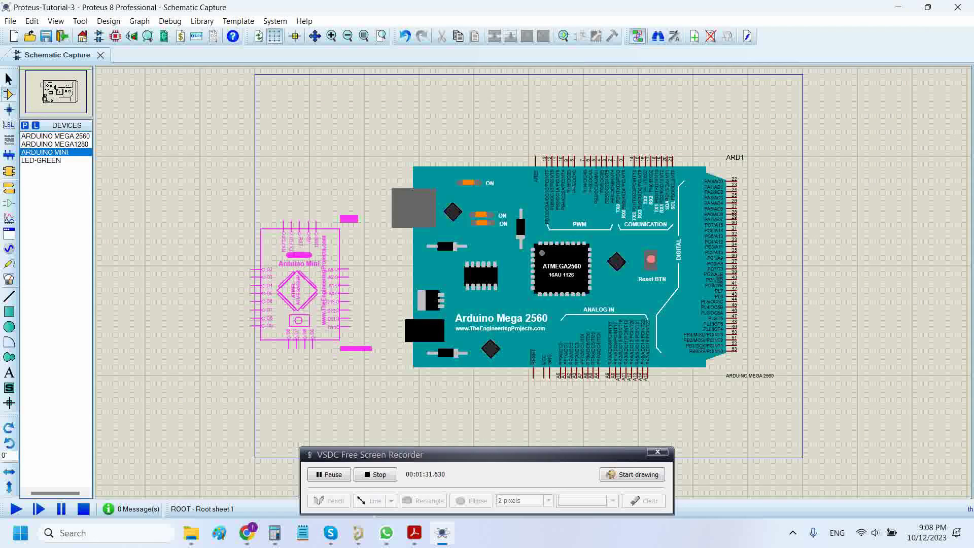
left_click(299, 284)
scroll(300, 284, "up", 3)
scroll(585, 237, "down", 1)
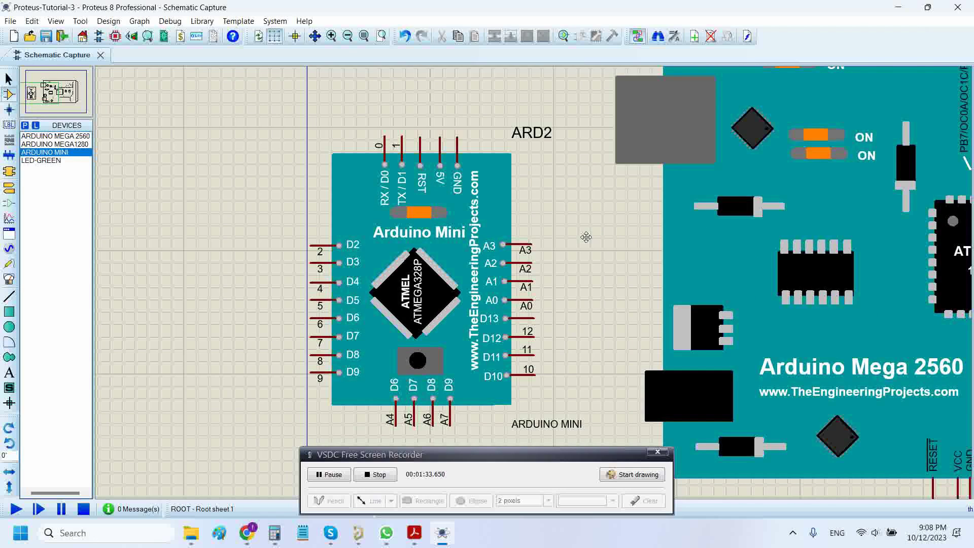
left_click_drag(586, 237, 277, 247)
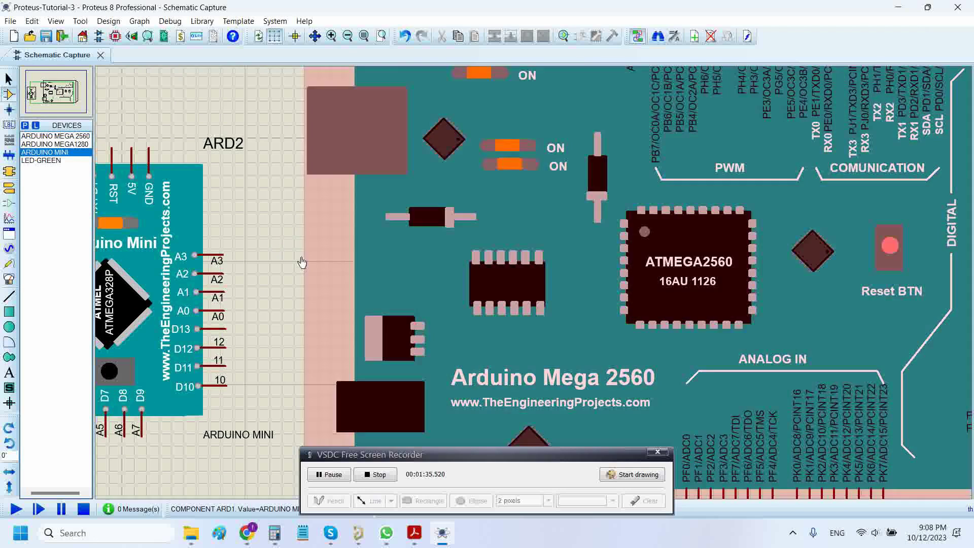
left_click(189, 197)
key("Delete")
key("F7")
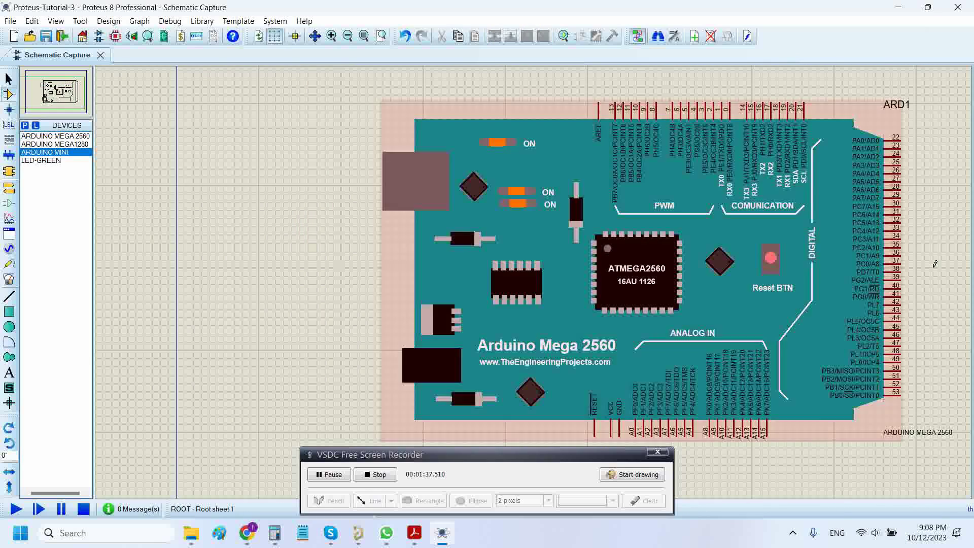
left_click_drag(941, 263, 822, 262)
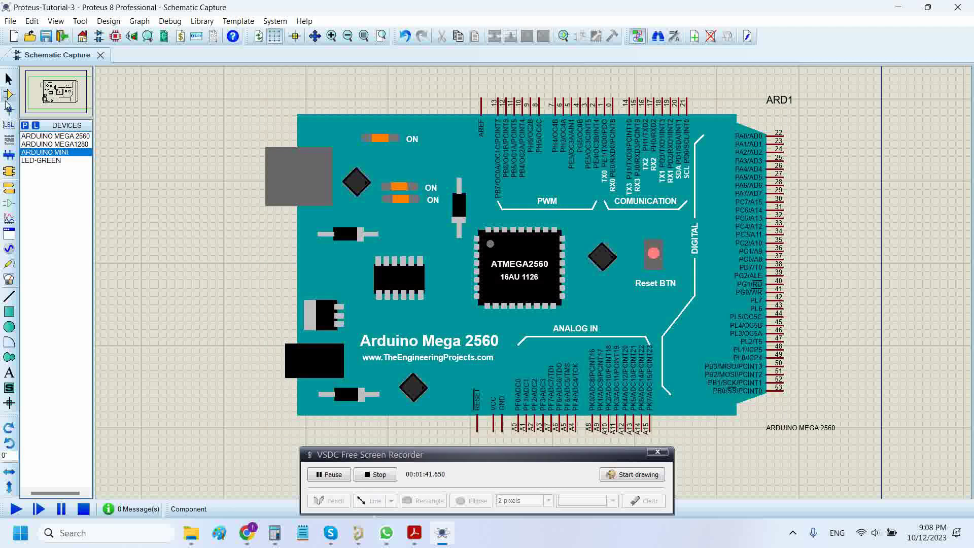
left_click(8, 78)
mouse_move(155, 177)
left_mouse_down()
mouse_move(146, 174)
mouse_move(165, 181)
left_mouse_up()
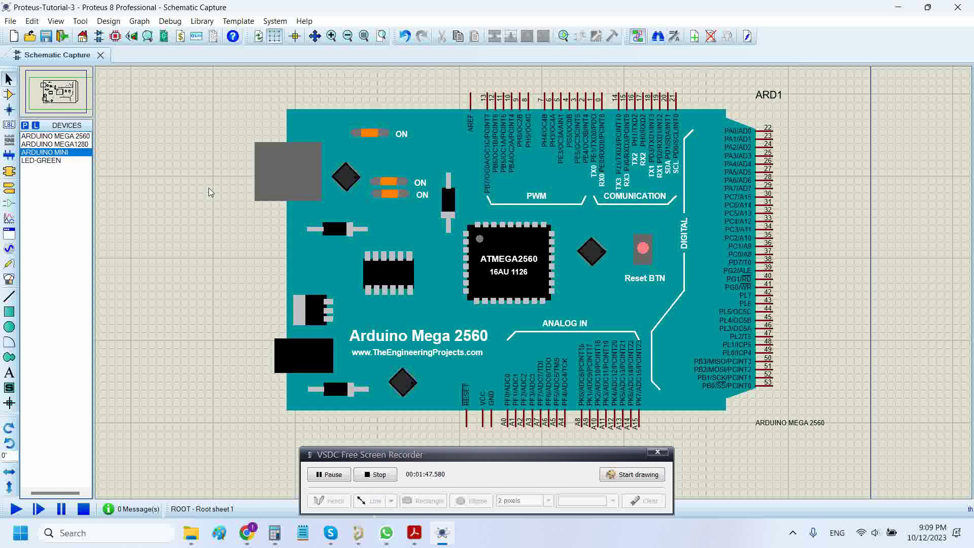
left_click(274, 213)
left_click(860, 221)
left_click_drag(841, 255, 830, 264)
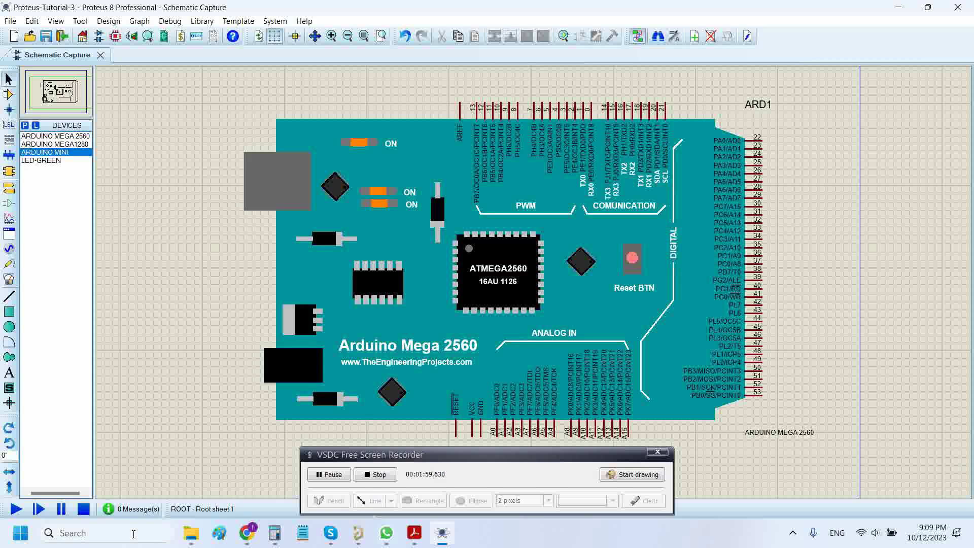
Launch Arduino IDE by searching 'ardui' in Windows Search
left_click(133, 534)
type("ardui")
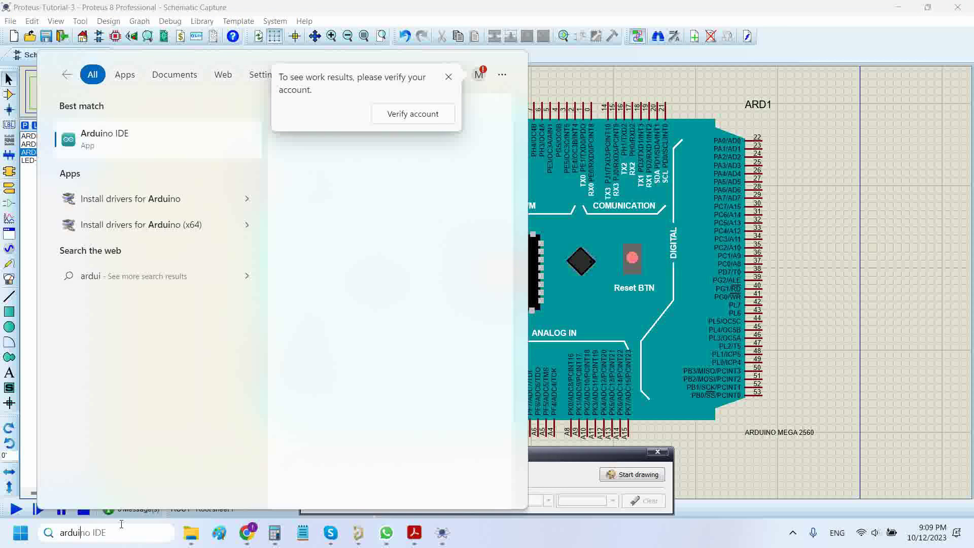
left_click(130, 147)
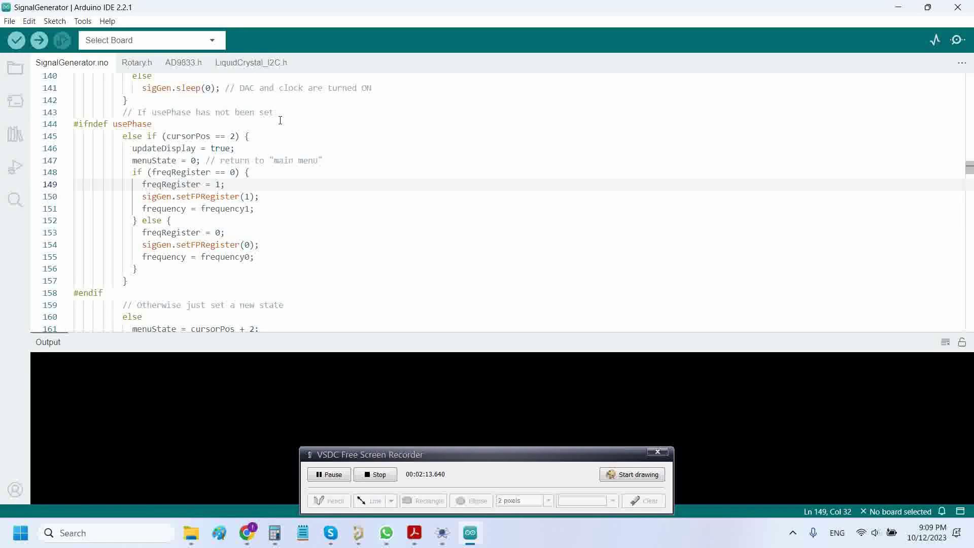
Look through the SignalGenerator sketch's Rotary.h, AD9833.h and LiquidCrystal_I2C.h tabs
left_click(284, 120)
scroll(284, 121, "up", 2)
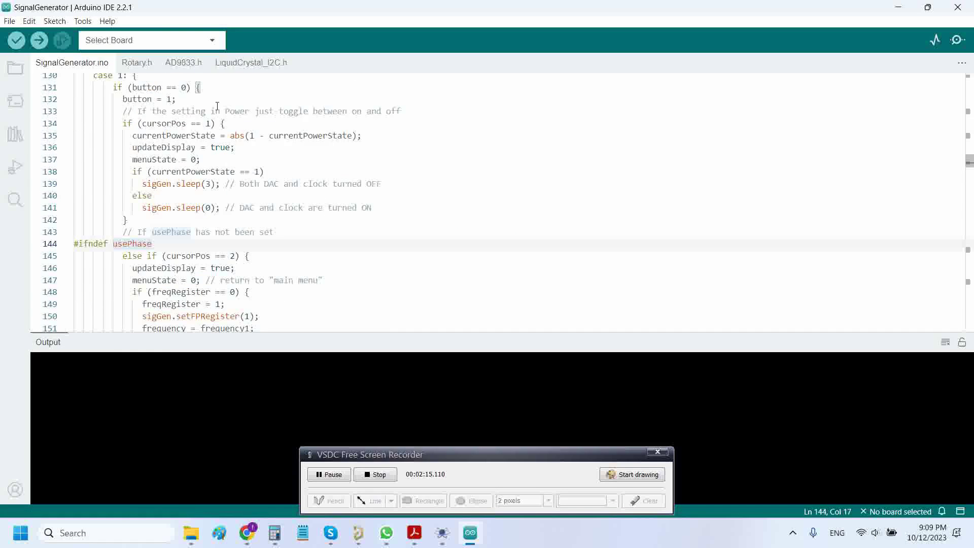
left_click(141, 64)
left_click(171, 64)
left_click(218, 63)
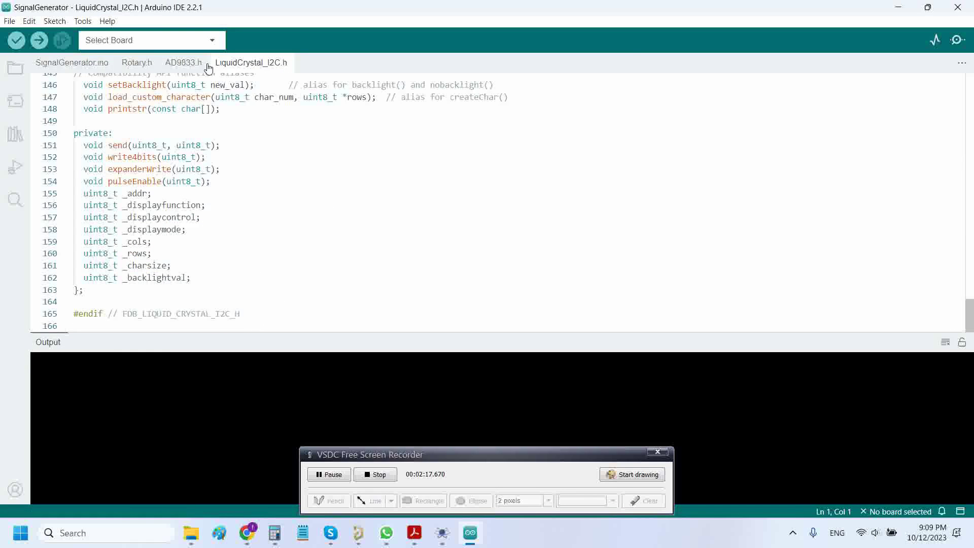
left_click(51, 64)
Open the Blink example from File > Examples > 01.Basics
left_click(9, 21)
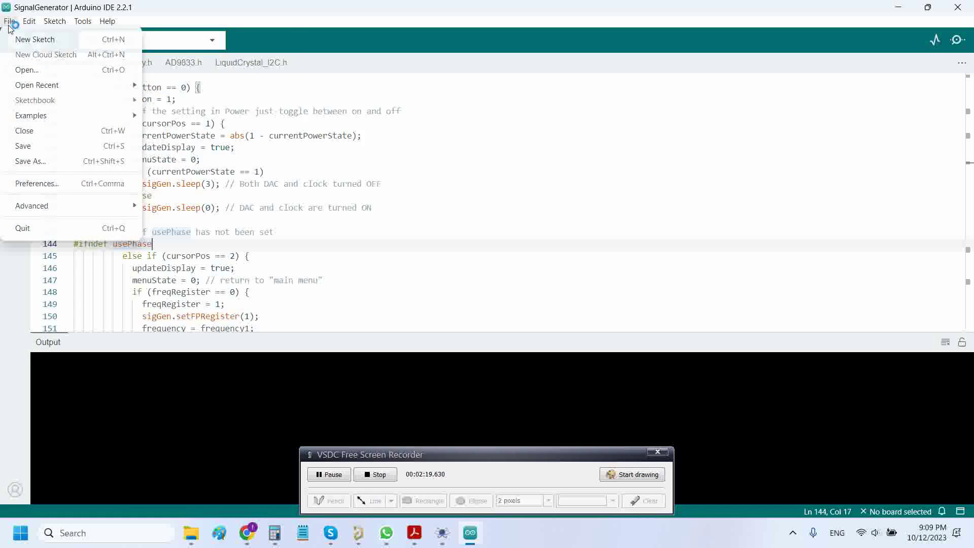
mouse_move(54, 116)
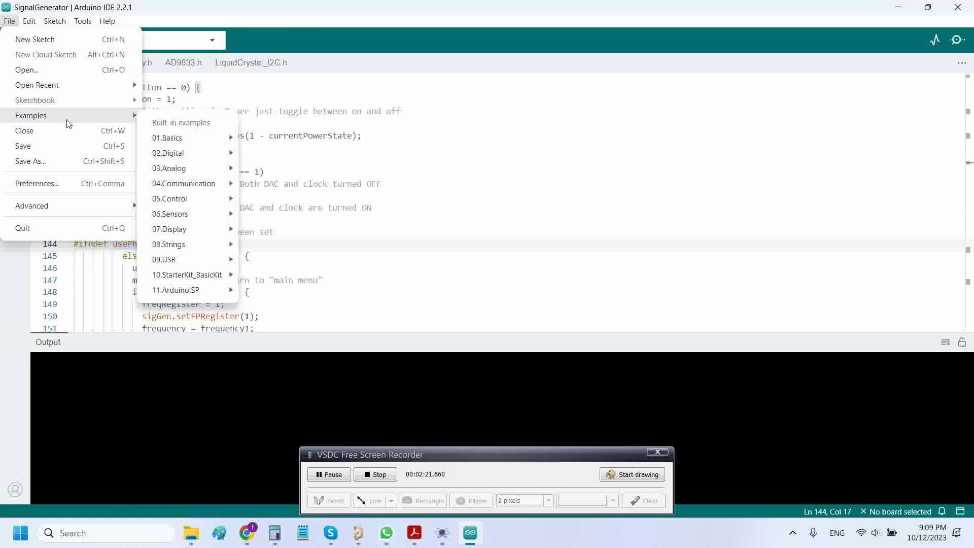
mouse_move(190, 136)
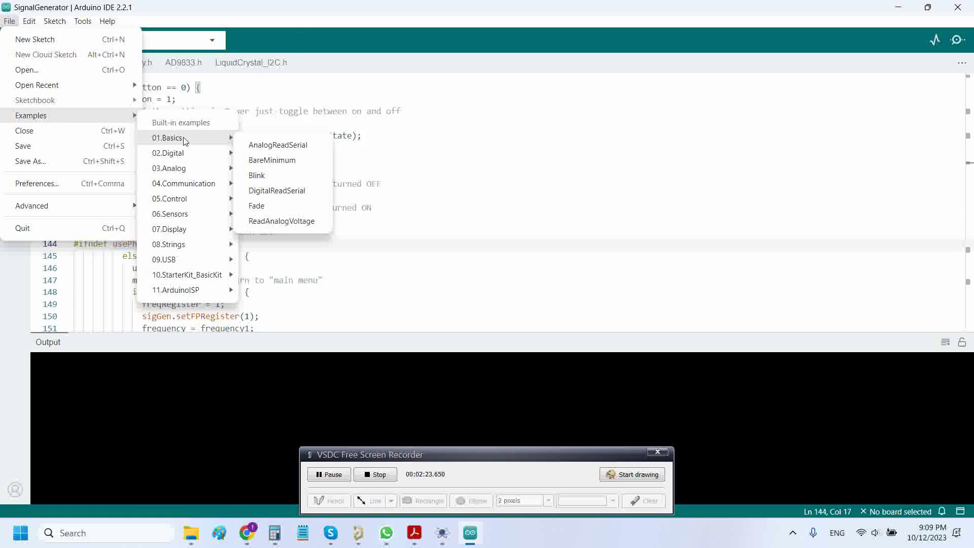
left_click(269, 176)
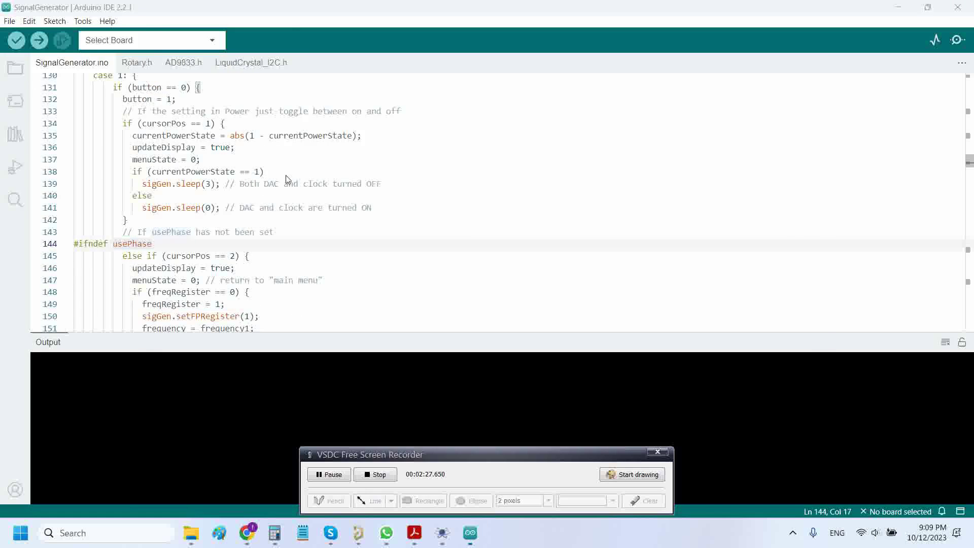
double_click(413, 102)
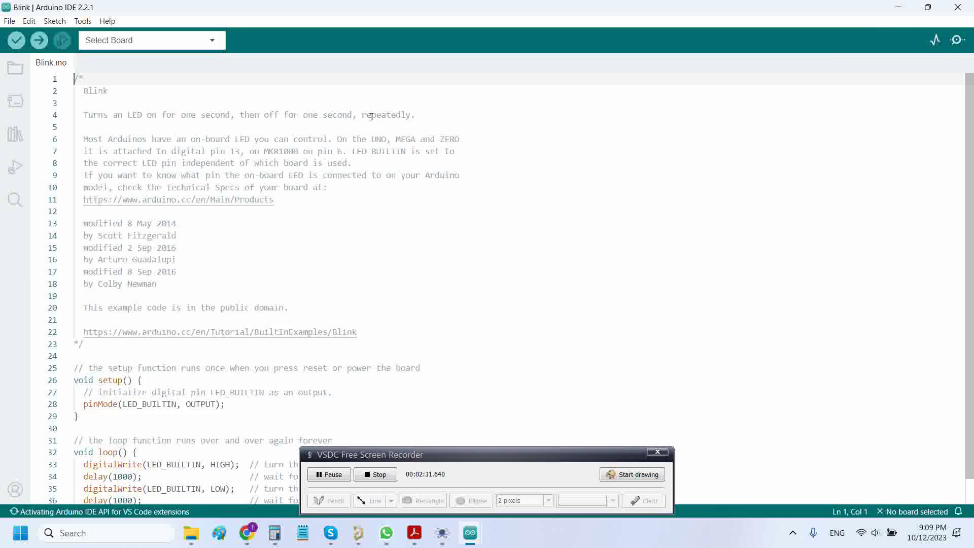
double_click(365, 175)
scroll(339, 250, "down", 1)
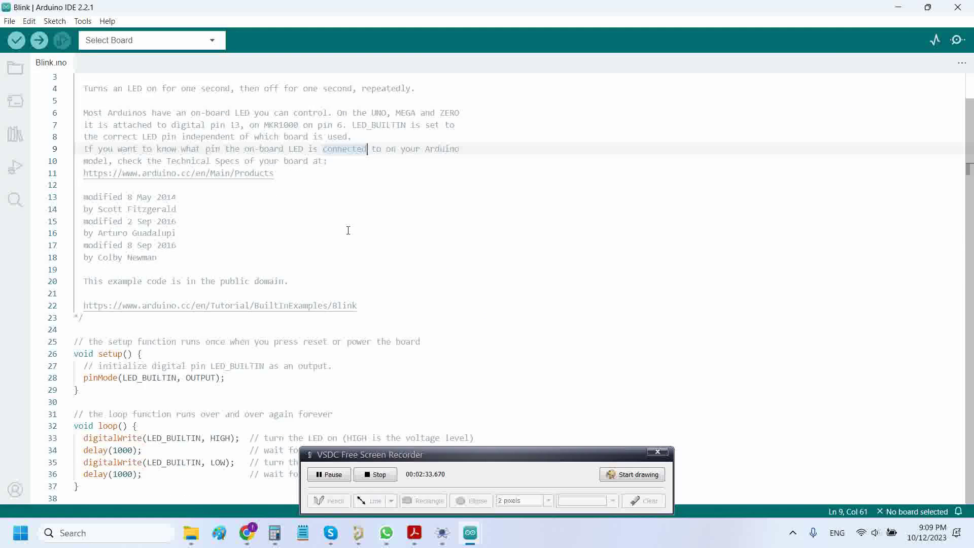
double_click(348, 229)
double_click(235, 258)
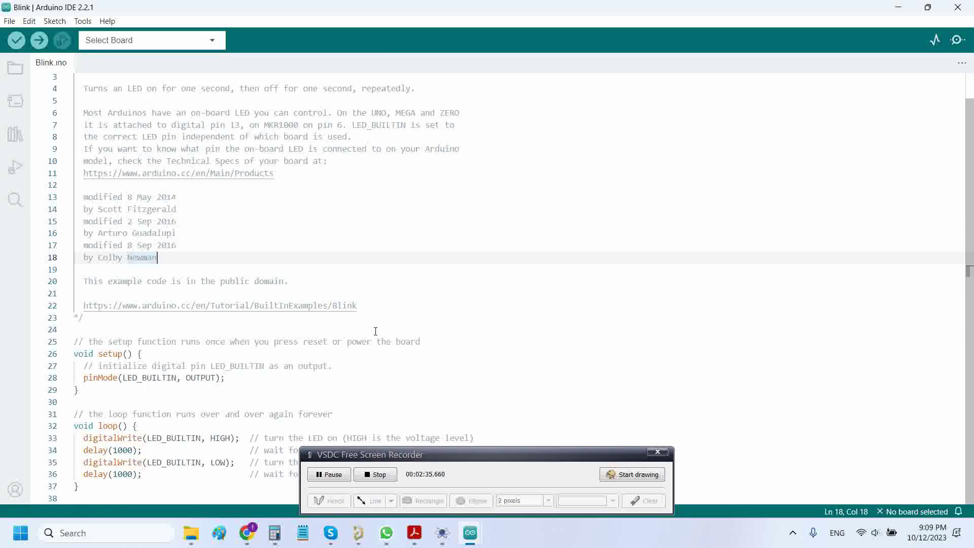
double_click(407, 341)
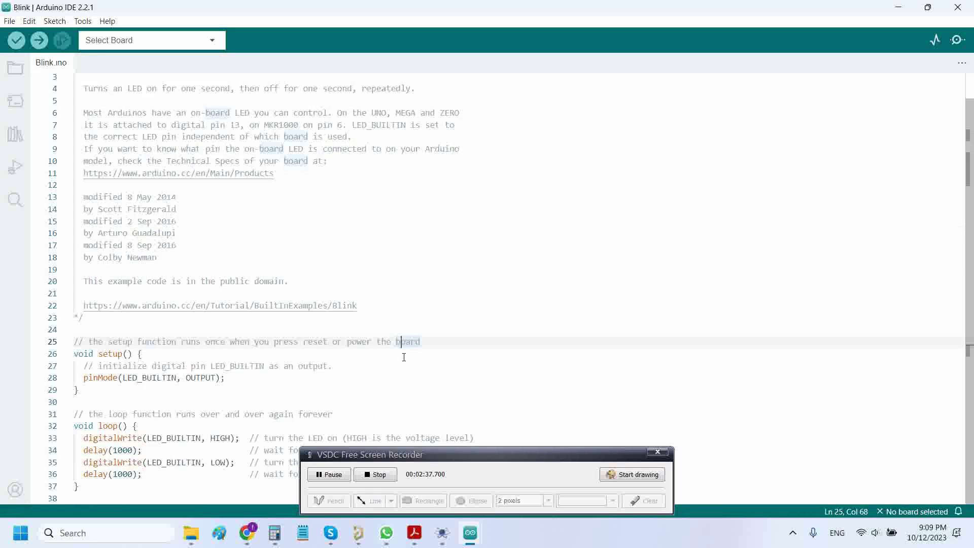
left_click(172, 125)
left_click_drag(172, 126, 242, 125)
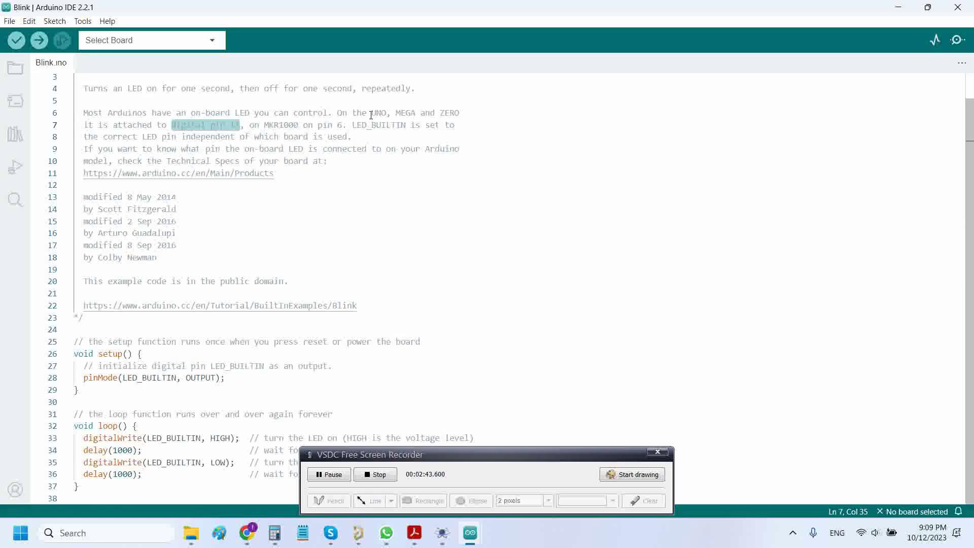
left_click_drag(373, 113, 416, 112)
left_click(411, 125)
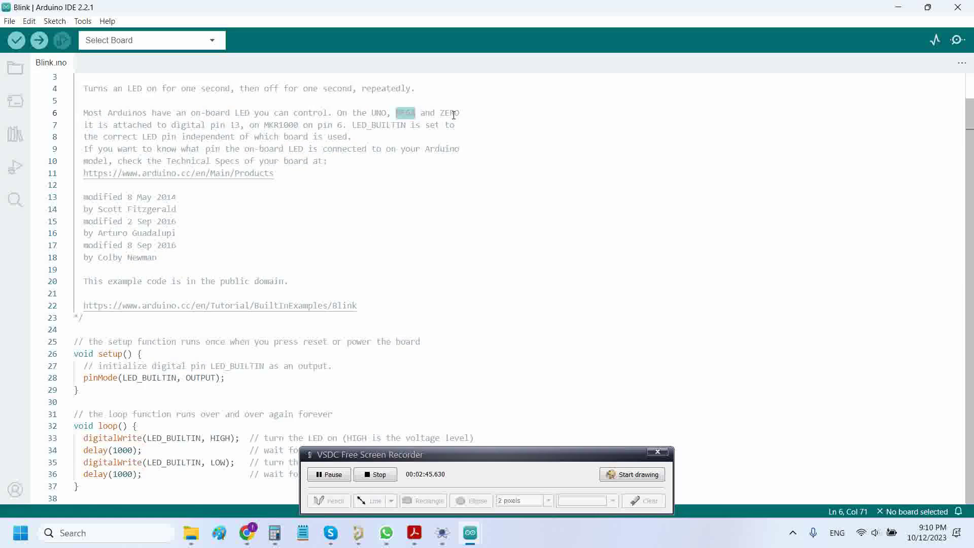
double_click(451, 113)
double_click(407, 114)
left_click_drag(173, 124, 241, 125)
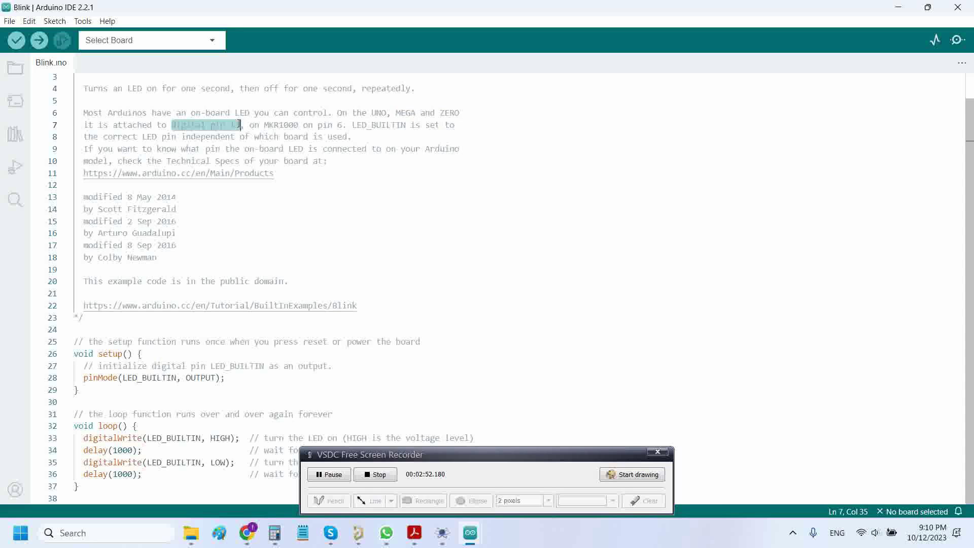
double_click(265, 208)
left_click_drag(480, 459, 702, 187)
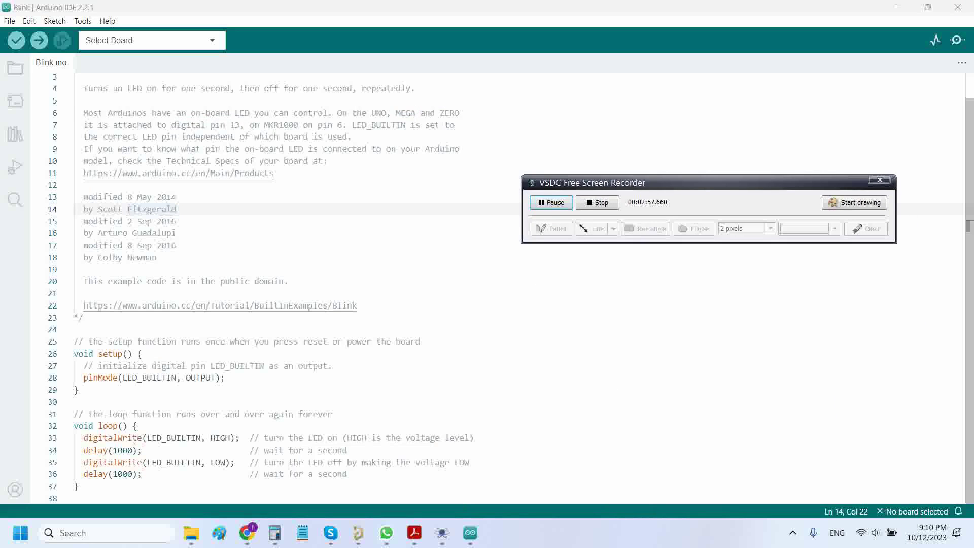
left_click_drag(132, 450, 113, 450)
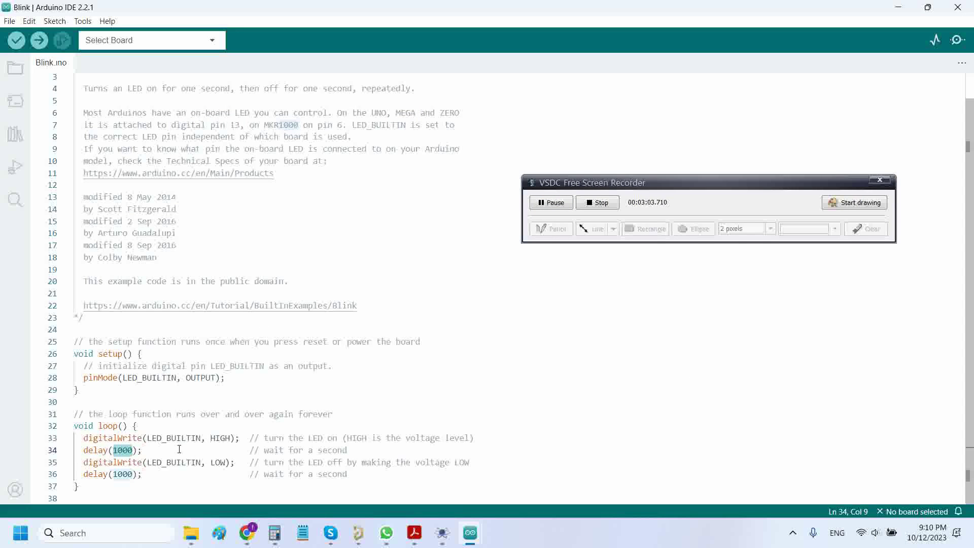
left_click(145, 450)
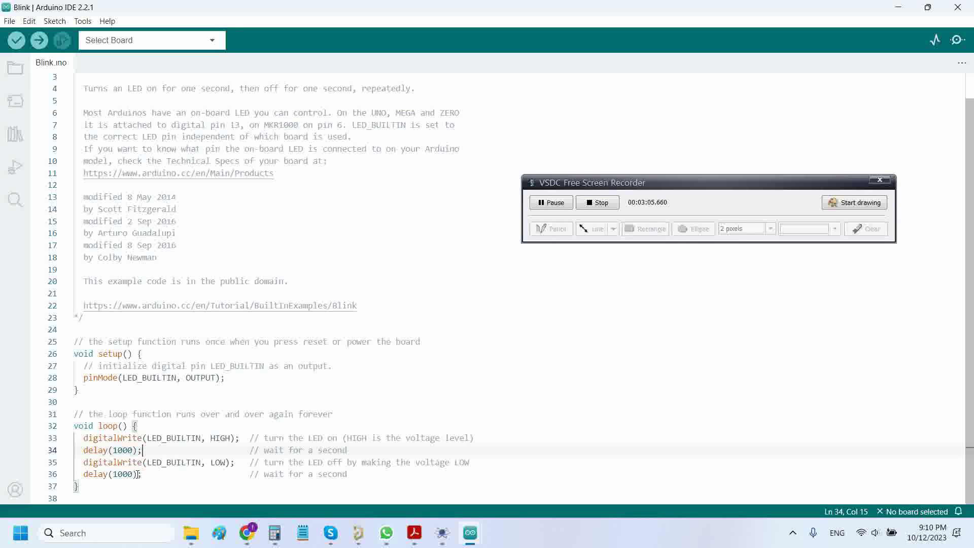
left_click(110, 474)
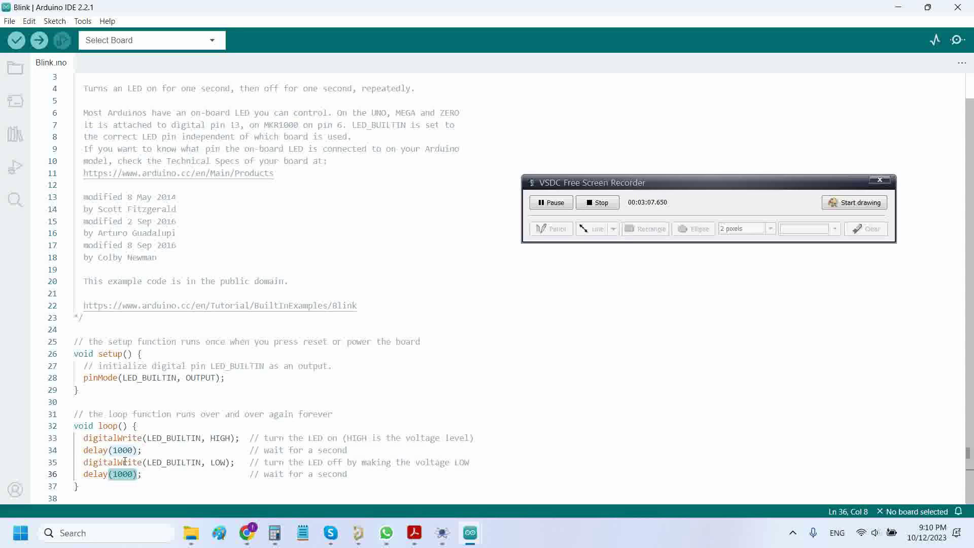
left_click(152, 450)
left_click(109, 450)
left_click_drag(152, 450, 98, 451)
left_click(158, 401)
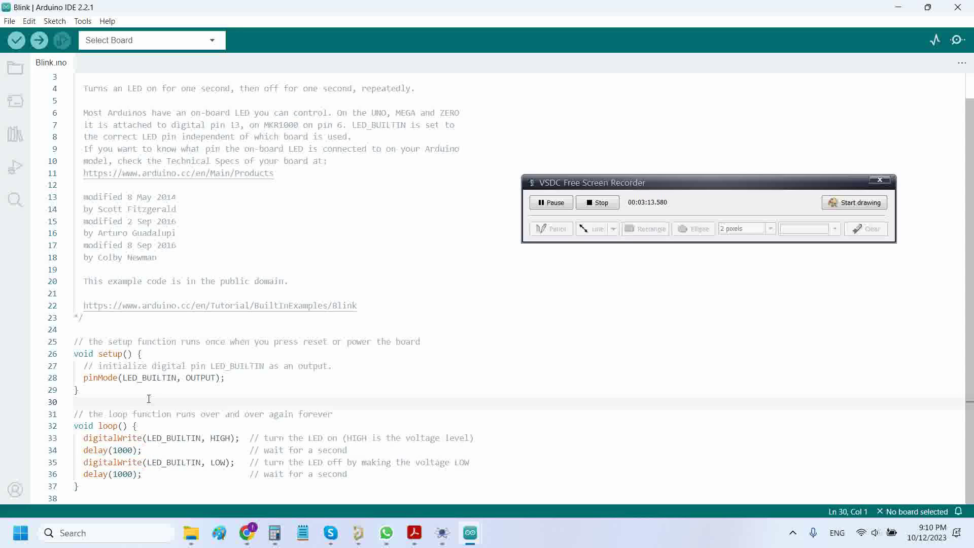
left_click(153, 354)
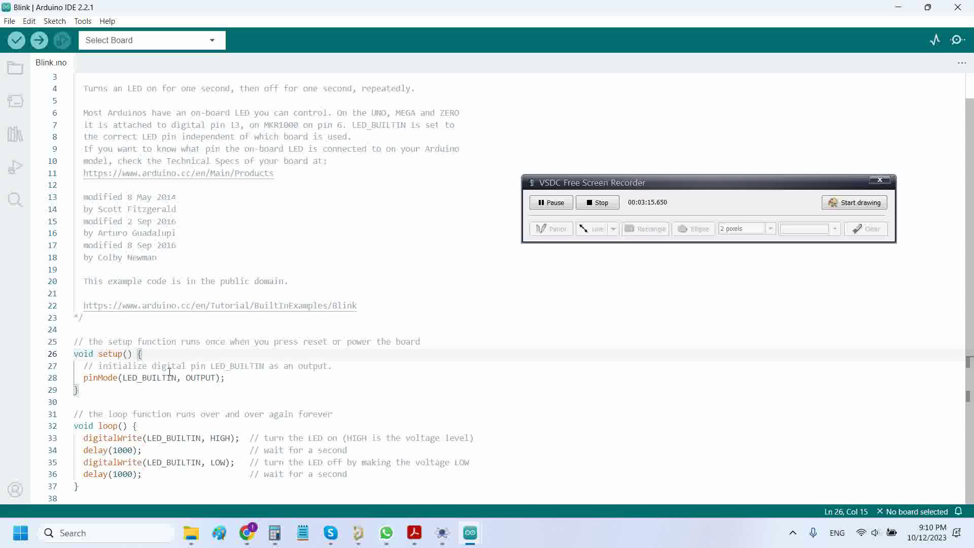
left_click(180, 391)
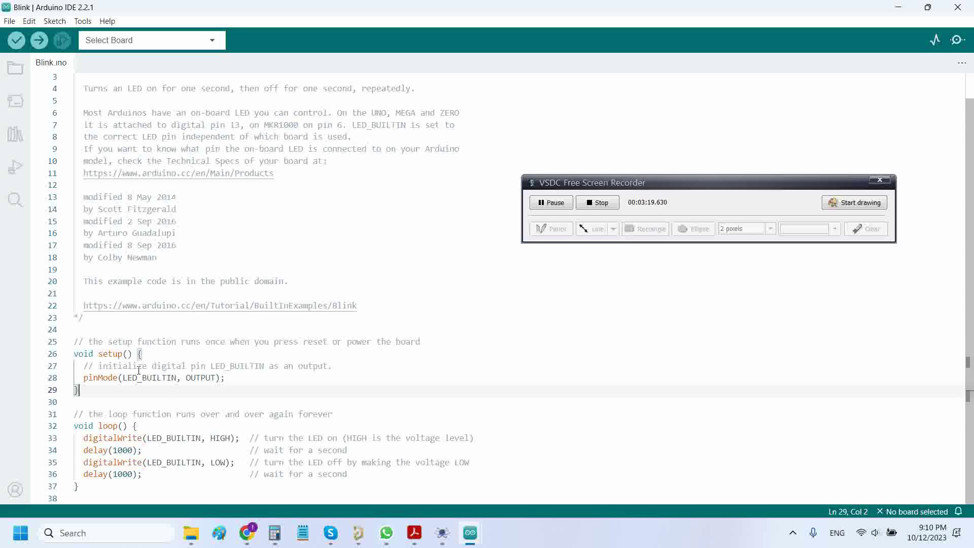
double_click(115, 354)
double_click(111, 427)
double_click(109, 354)
left_click(116, 378)
left_click(118, 389)
left_click_drag(125, 378, 173, 381)
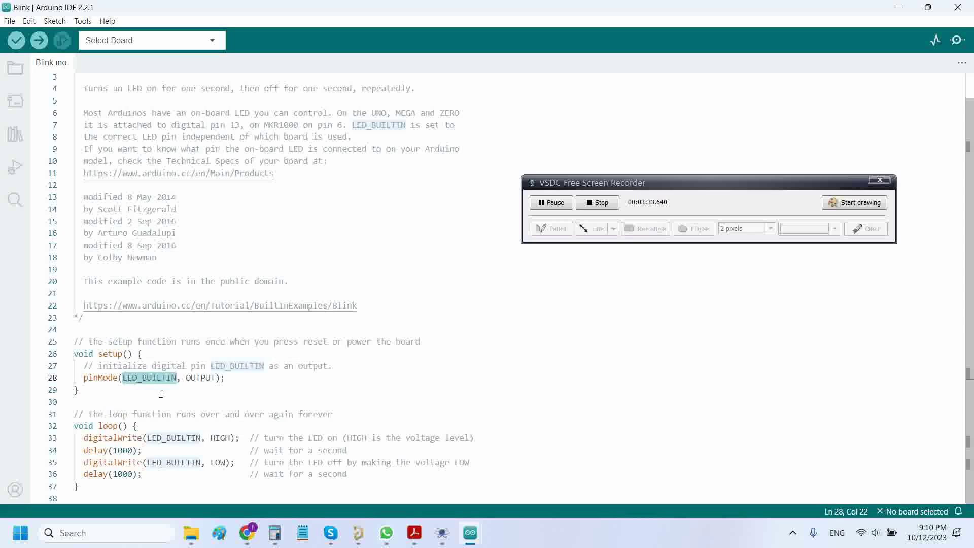
left_click(151, 390)
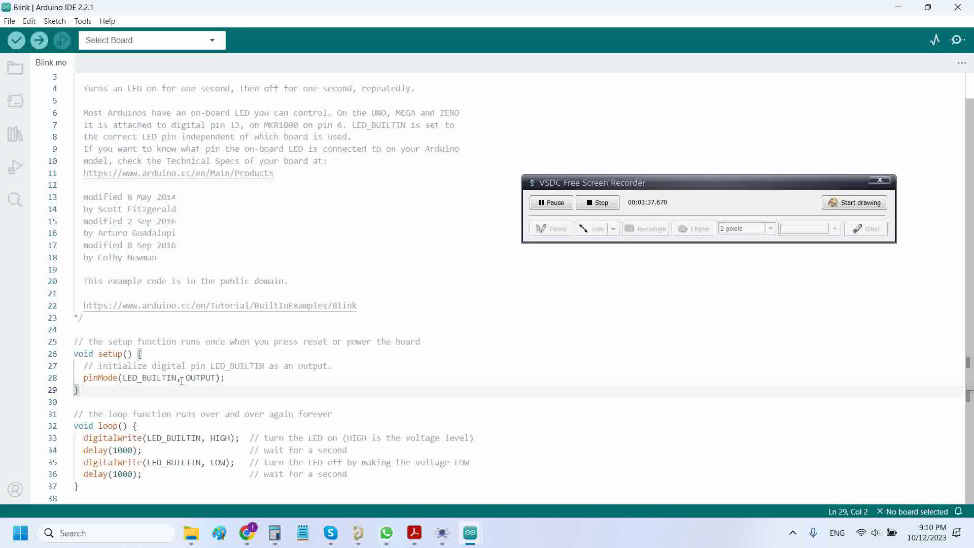
left_click_drag(187, 380, 213, 378)
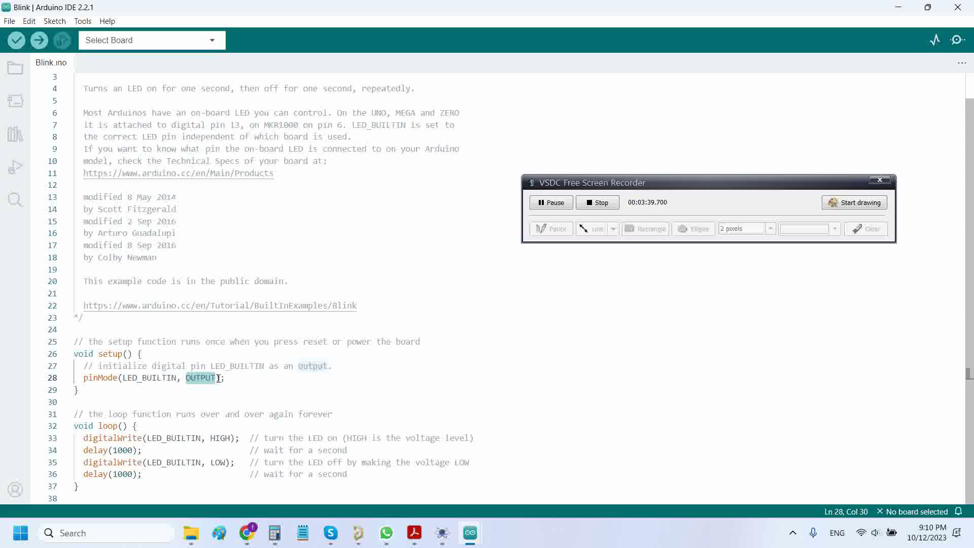
left_click(235, 380)
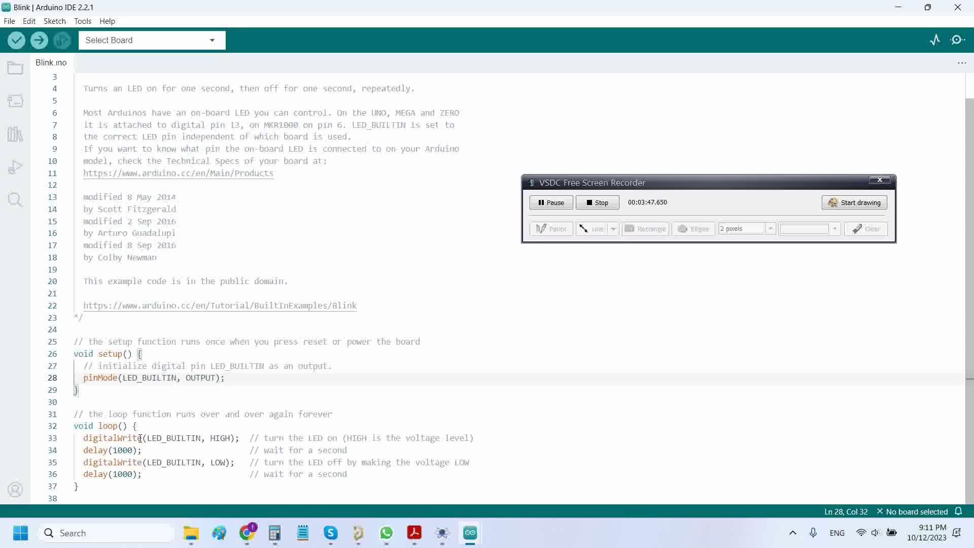
key("Down")
key("Down")
key("Down")
key("Down")
key("Down")
key("Down")
key("Down")
key("Up")
key("Up")
key("Down")
key("Down")
key("Up")
key("Up")
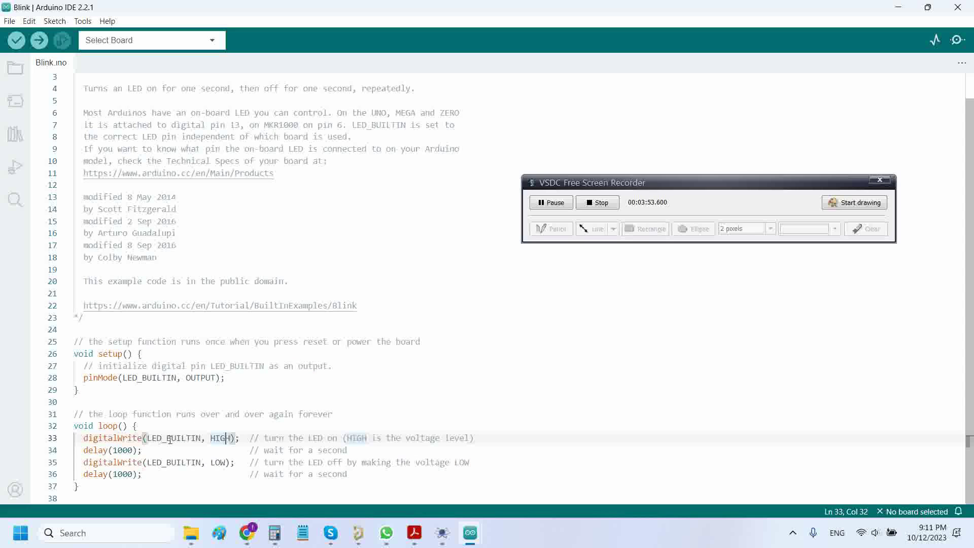
left_click(171, 463)
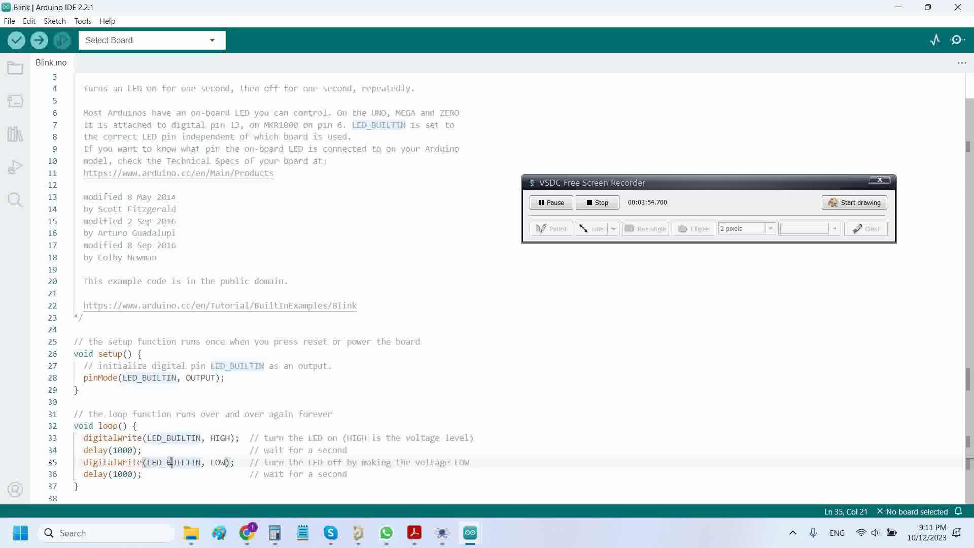
left_click(146, 450)
key("shift+Left")
key("shift+Left")
key("shift+Left")
key("shift+Left")
key("shift+Left")
key("shift+Left")
key("shift+Left")
key("shift+Left")
key("shift+Left")
key("shift+Left")
key("shift+Left")
key("shift+Left")
key("shift+Left")
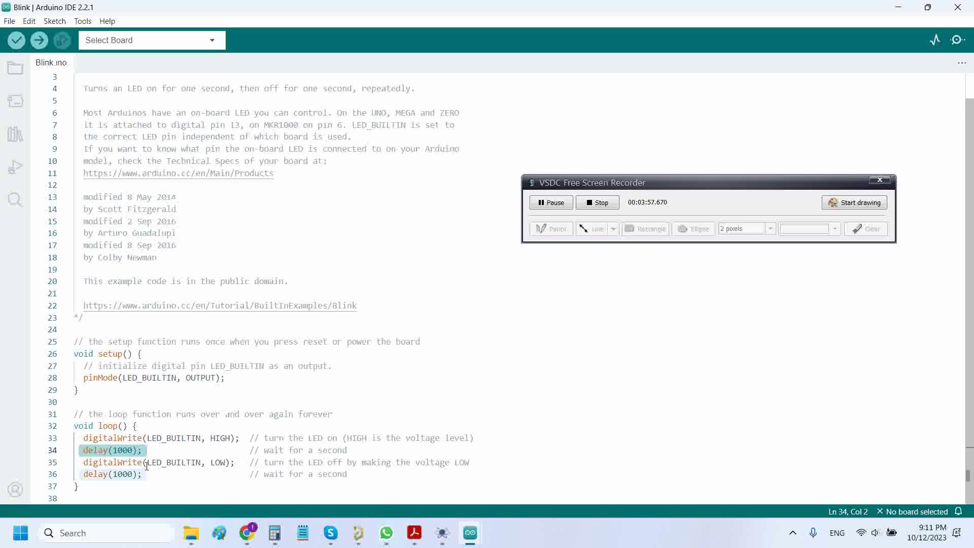
double_click(127, 474)
left_click(130, 450)
left_click(158, 451)
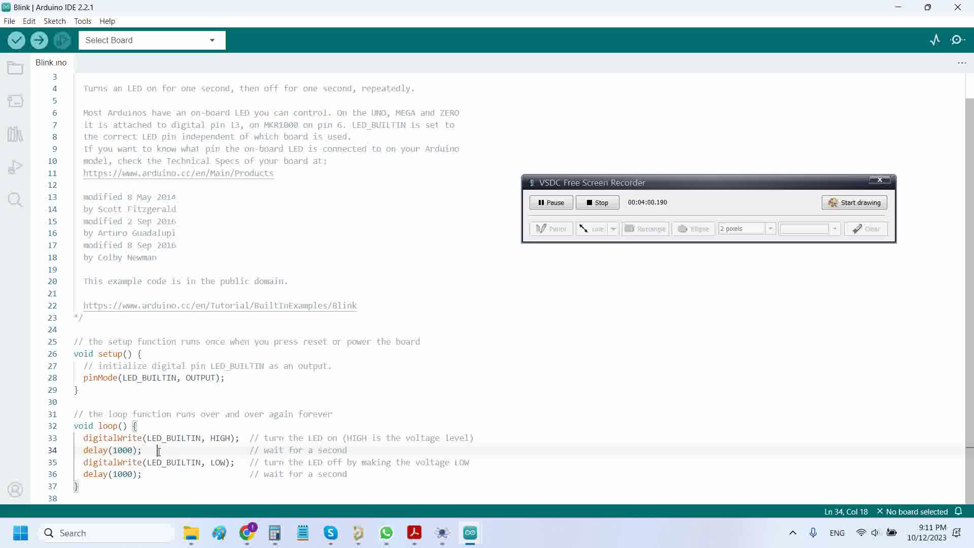
After the Missing FQBN compile error, search 'mega' and set the board to Arduino Mega or Mega 2560
left_click(16, 40)
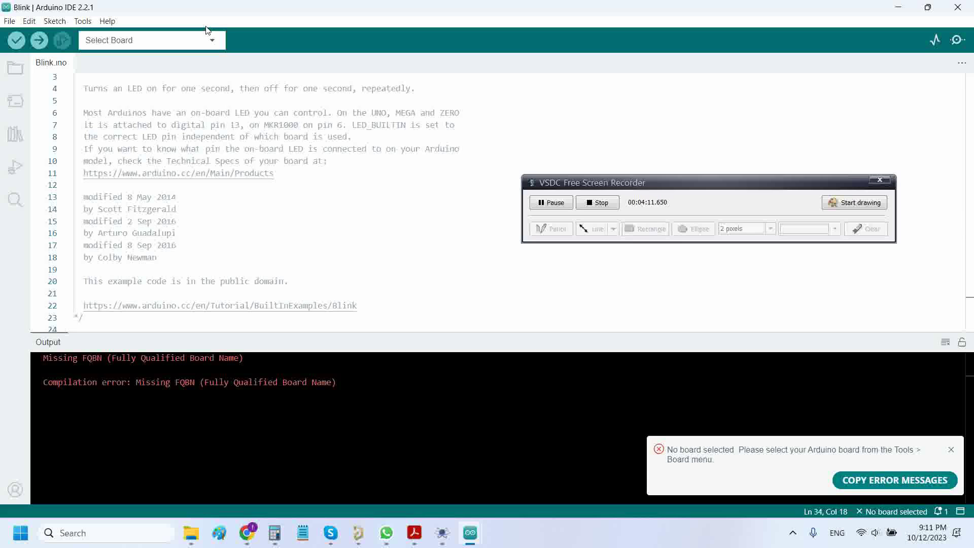
left_click(164, 42)
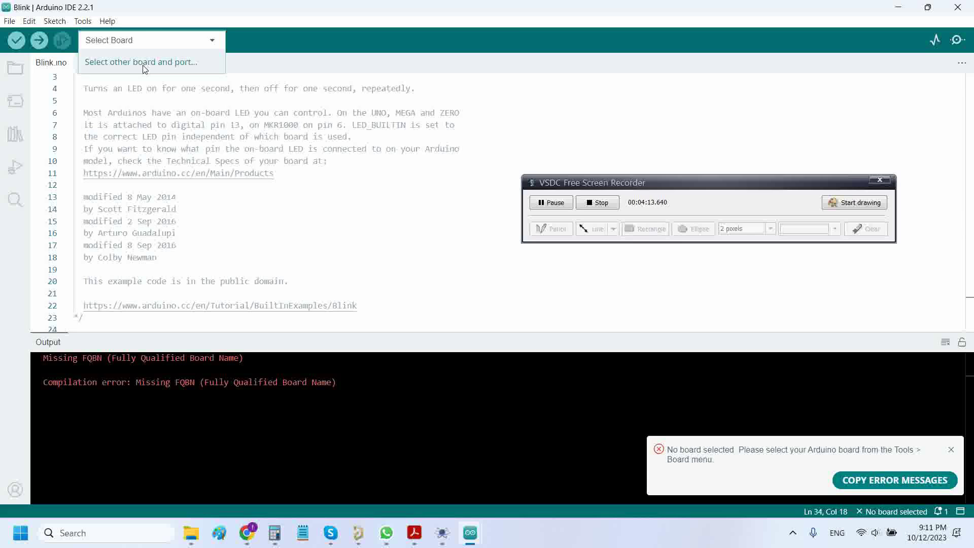
left_click(143, 63)
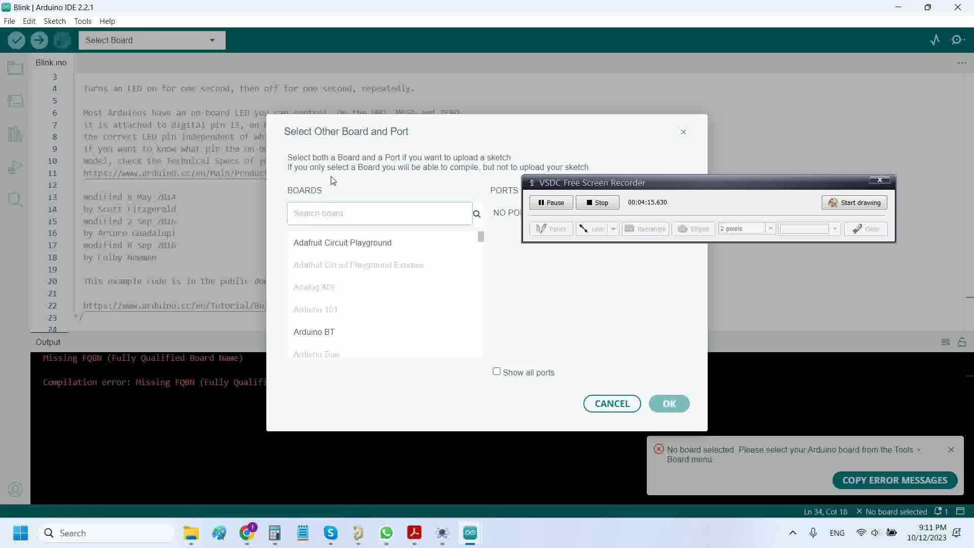
left_click_drag(371, 131, 235, 106)
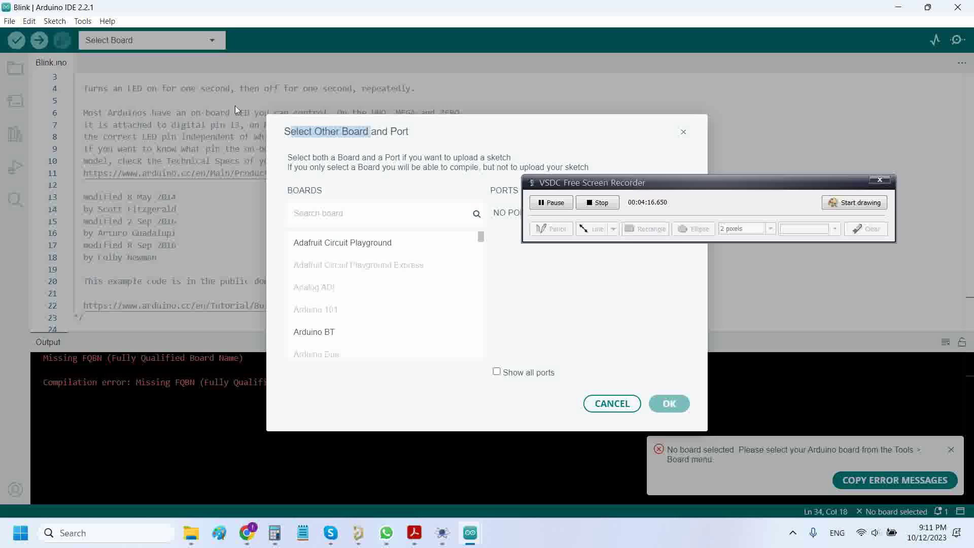
left_click(358, 215)
type("mega")
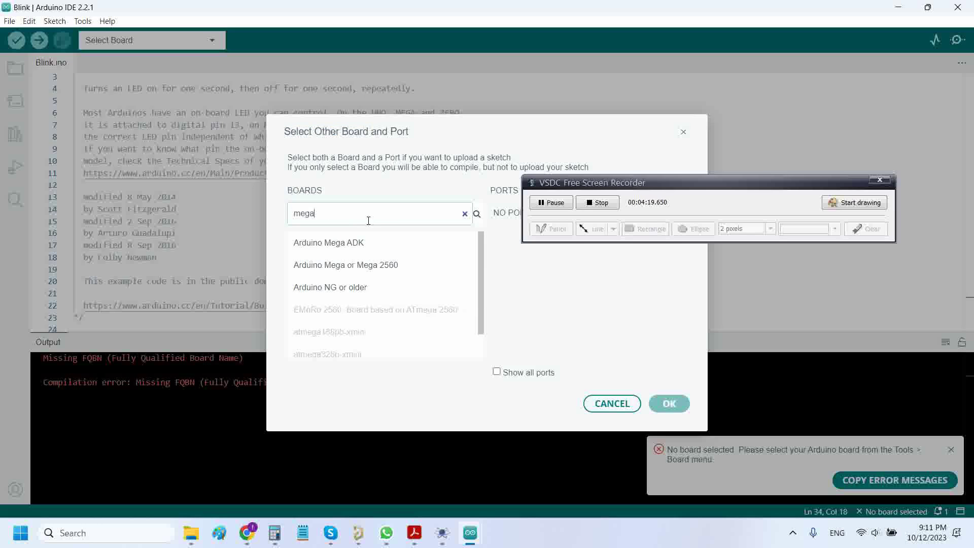
left_click(332, 269)
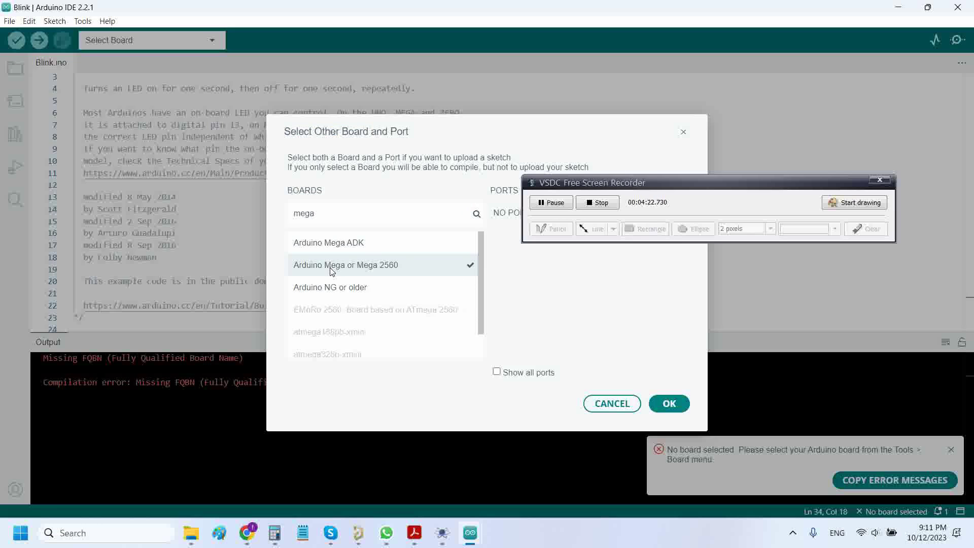
left_click(670, 404)
left_click_drag(587, 187, 827, 233)
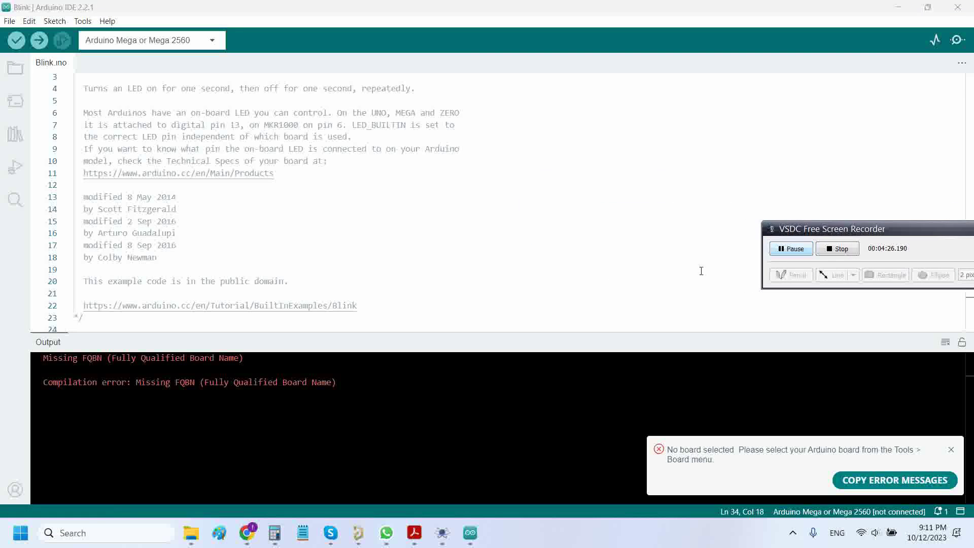
Compile Blink for the Mega 2560 and locate the Blink.ino.hex path in the output
left_click(16, 40)
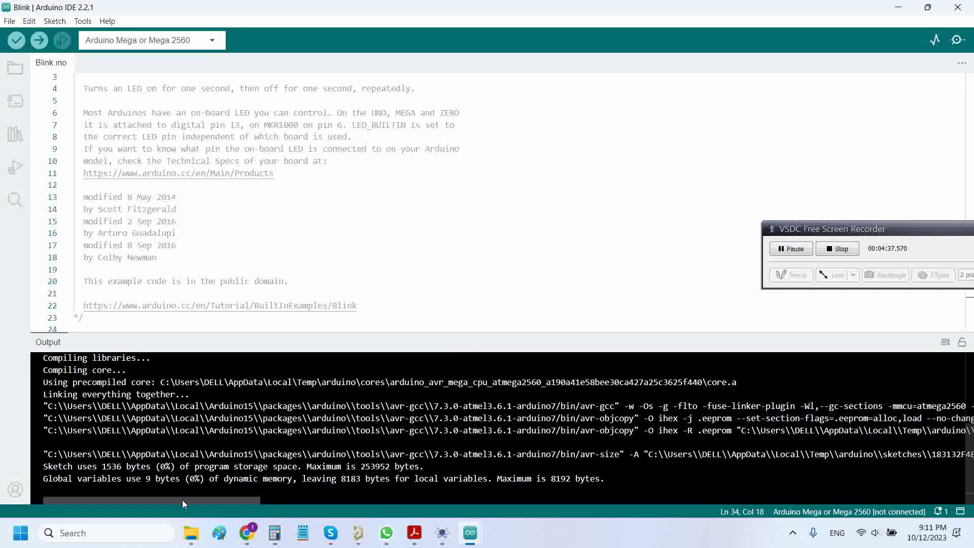
left_click_drag(182, 500, 425, 506)
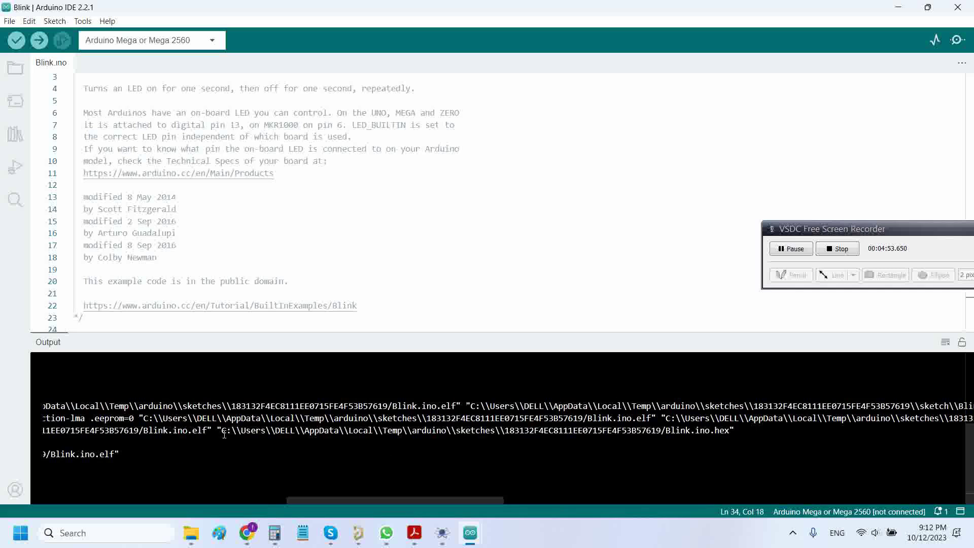
left_click_drag(223, 432, 731, 431)
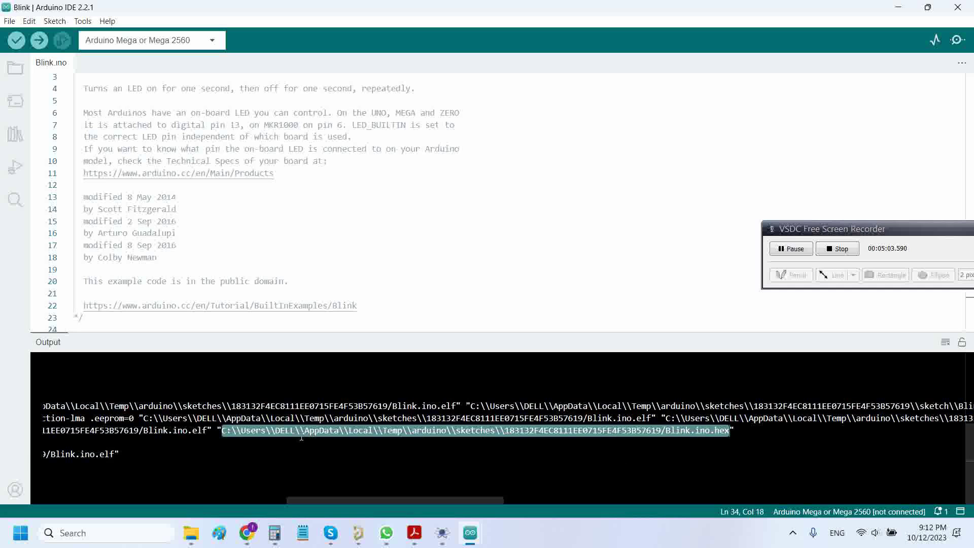
left_click(218, 430)
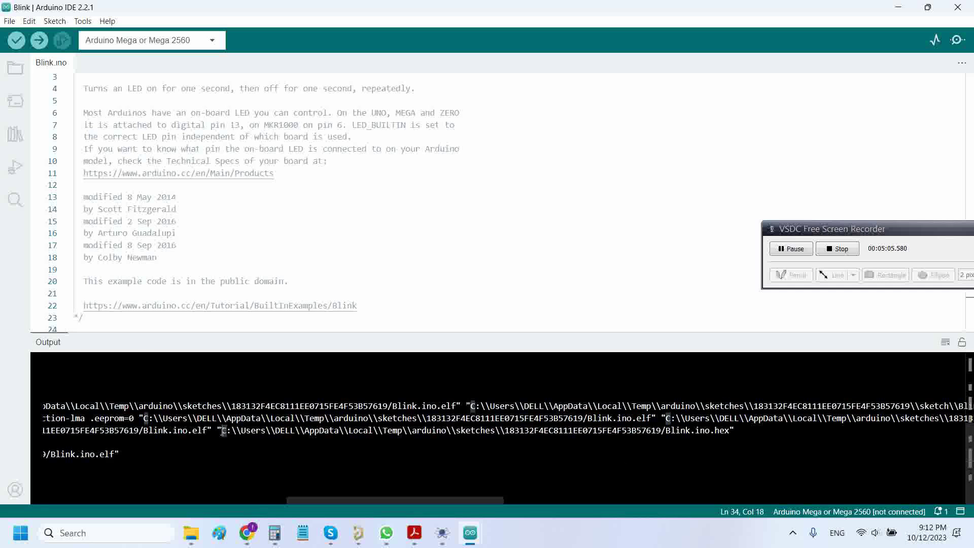
left_click(392, 438)
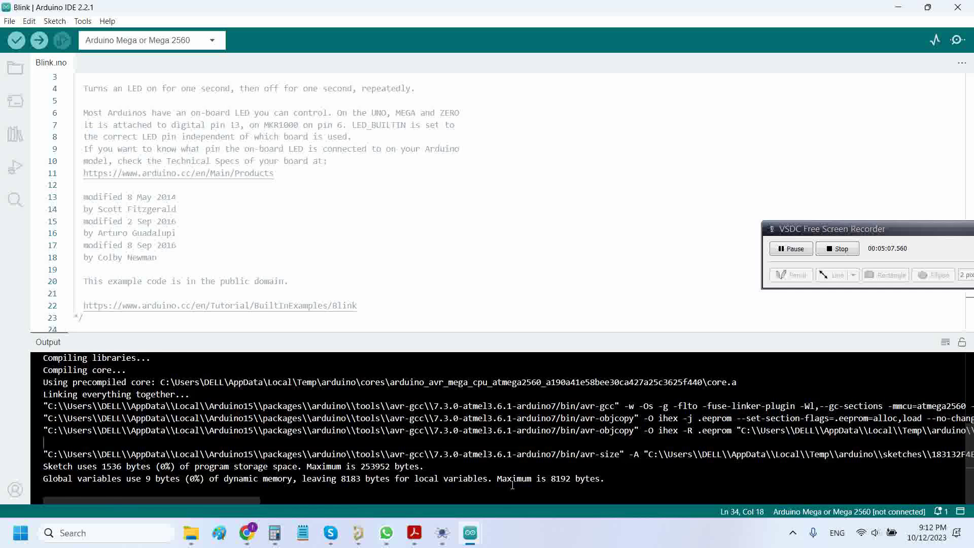
Select and copy the sketch build folder path from the output log
scroll(513, 485, "up", 10)
scroll(512, 485, "down", 10)
scroll(609, 485, "up", 10)
scroll(744, 485, "down", 5)
scroll(745, 484, "down", 1)
scroll(489, 462, "down", 2)
left_click_drag(218, 498, 340, 517)
left_click_drag(136, 453, 708, 454)
key("ctrl+c")
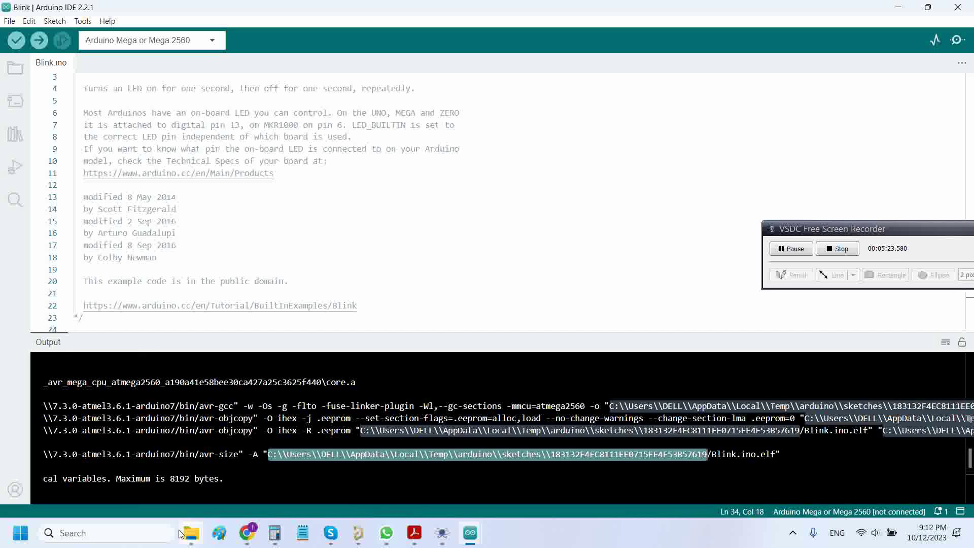
Paste the copied build folder path into the Explorer address bar
mouse_move(187, 533)
left_click(309, 467)
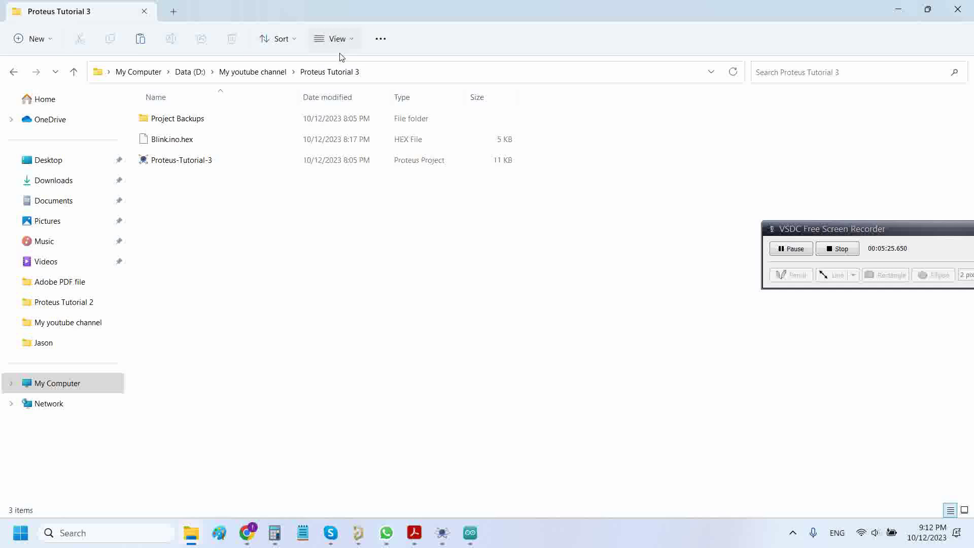
left_click(410, 74)
key("ctrl+v")
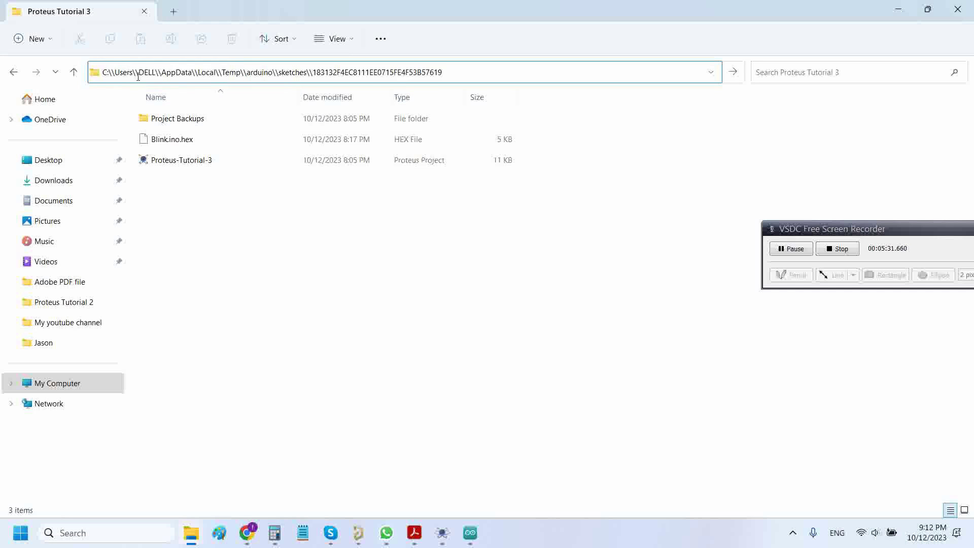
Remove the doubled backslashes after AppData, Local and Temp, and go to the build folder
key("BackSpace")
key("Right")
key("Right")
key("Right")
key("Right")
key("Right")
key("Right")
key("Right")
key("BackSpace")
key("BackSpace")
key("BackSpace")
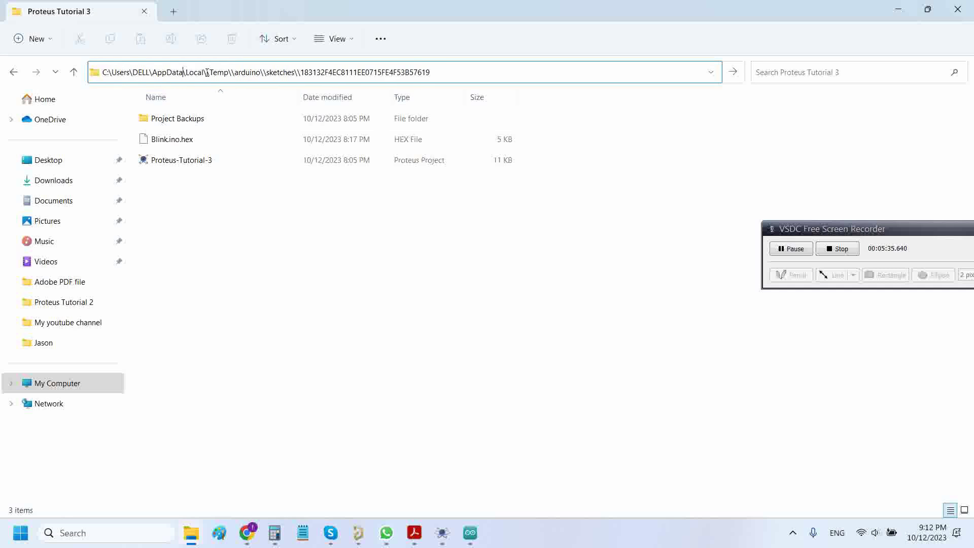
key("Right")
key("Right")
key("Right")
key("Right")
key("Right")
key("Right")
key("Right")
key("BackSpace")
key("BackSpace")
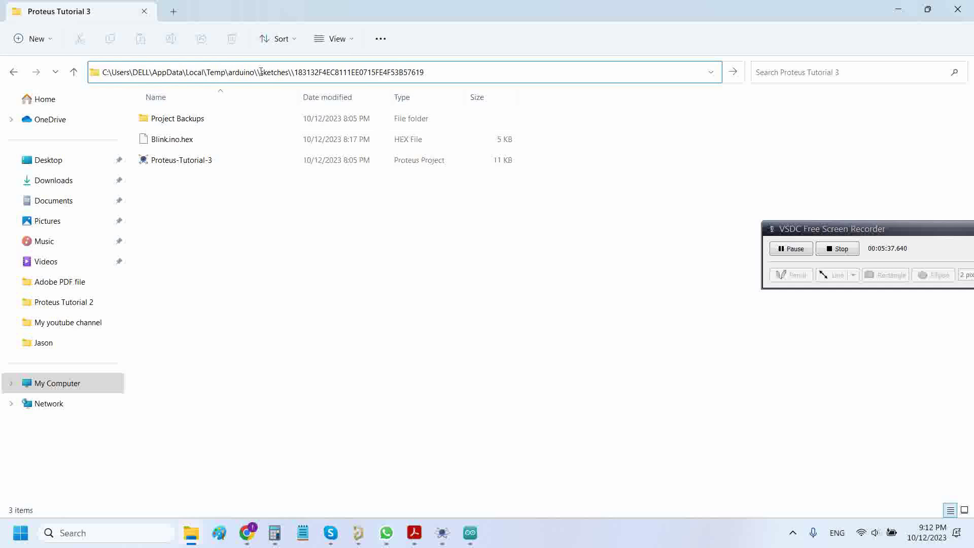
left_click(261, 73)
key("BackSpace")
left_click(292, 72)
key("BackSpace")
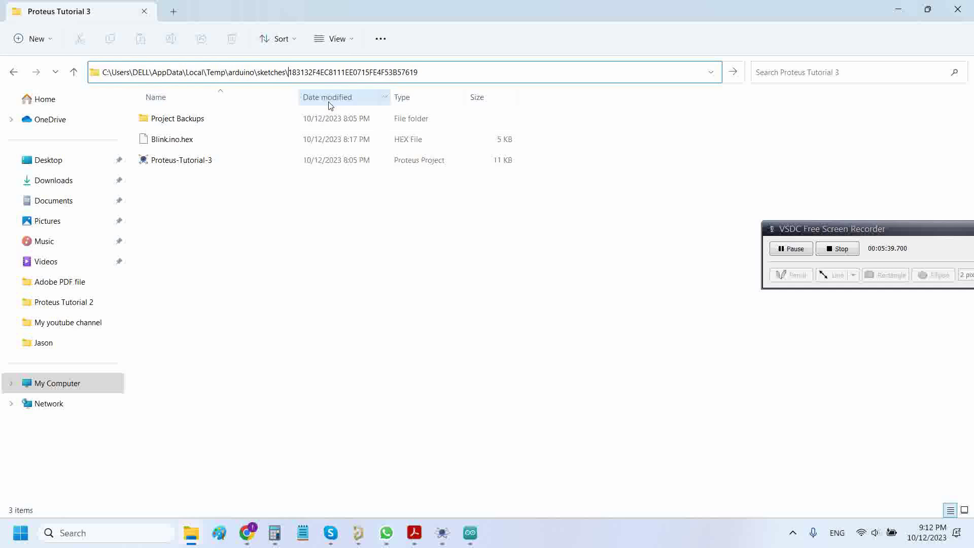
key("Return")
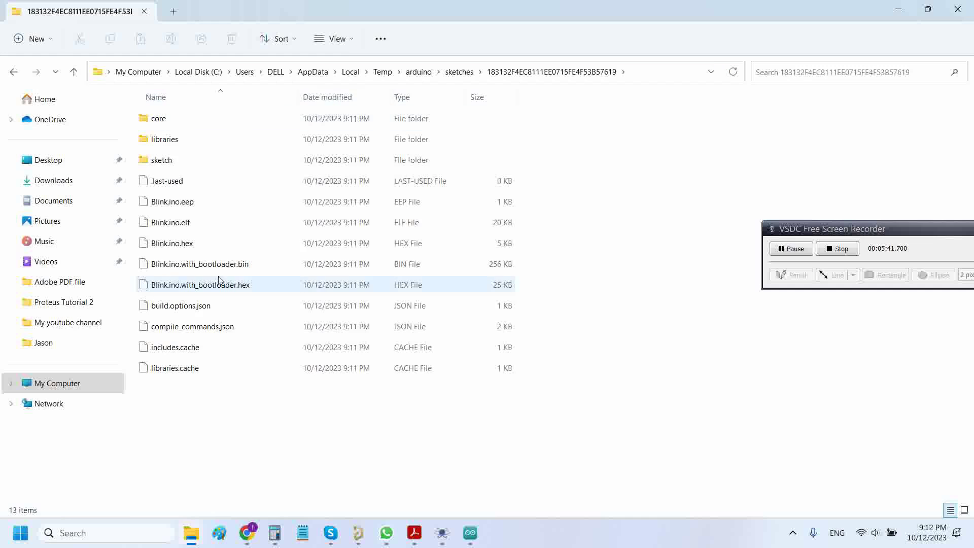
Copy Blink.ino.hex from the build folder
left_click(186, 244)
left_click_drag(620, 437, 216, 105)
left_click(591, 385)
left_click(449, 251)
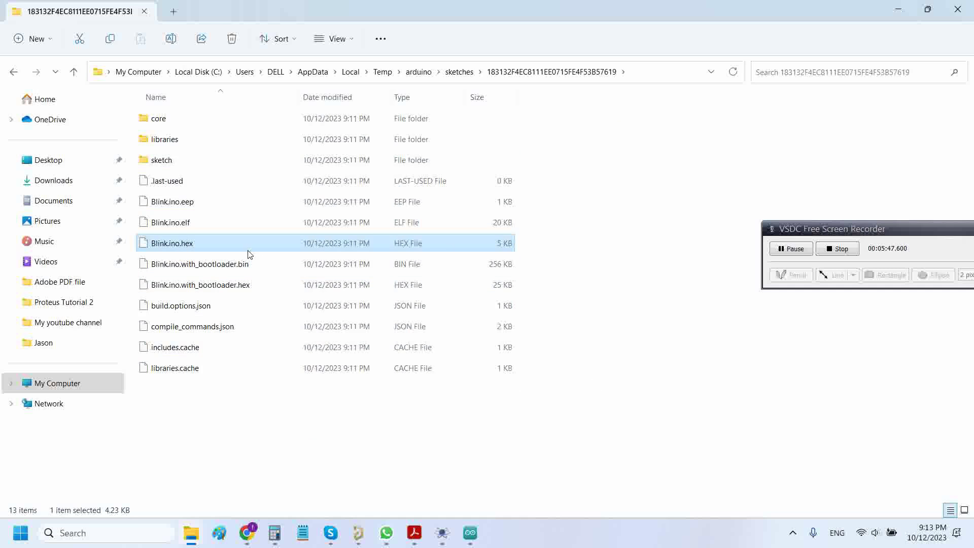
right_click(217, 249)
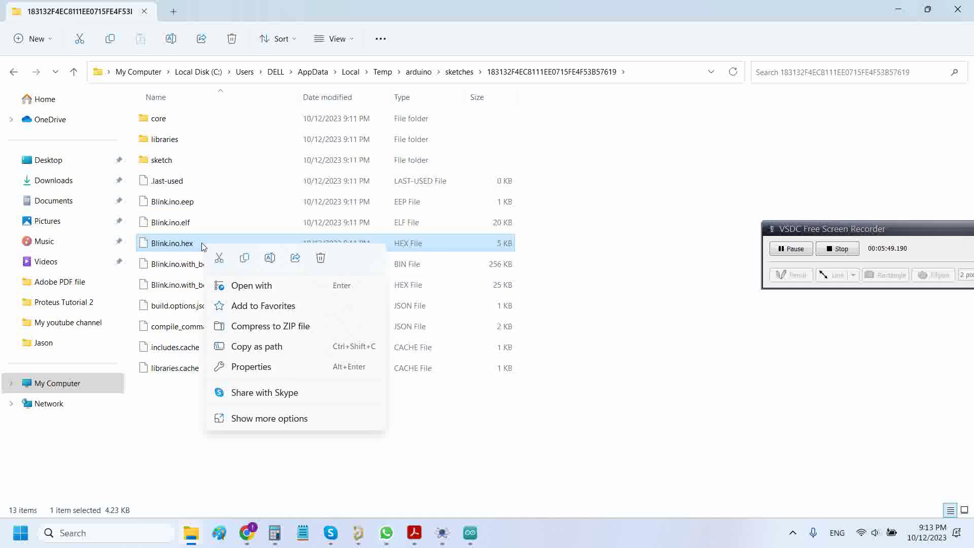
left_click(244, 262)
Paste Blink.ino.hex into the Proteus Tutorial 3 folder, replacing the older copy
mouse_move(191, 533)
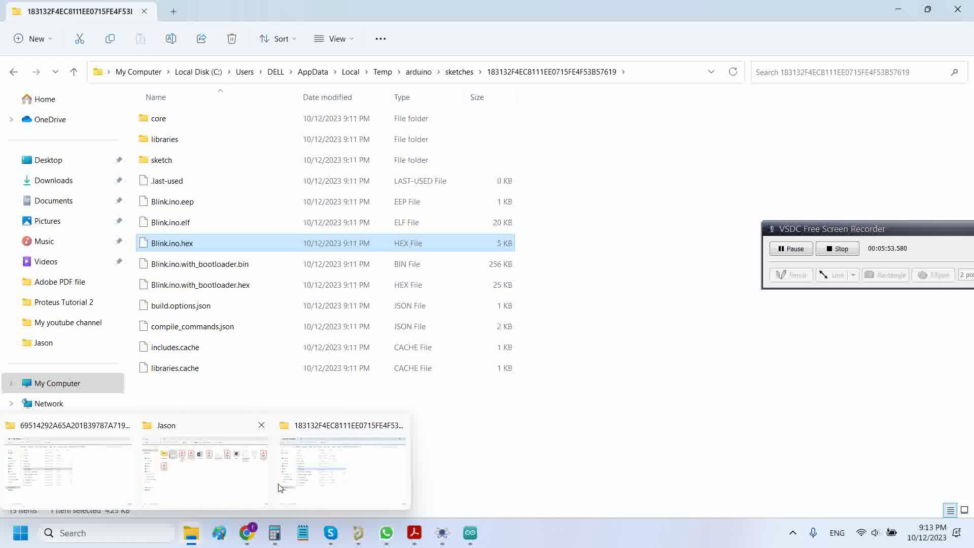
left_click(298, 488)
left_click(83, 322)
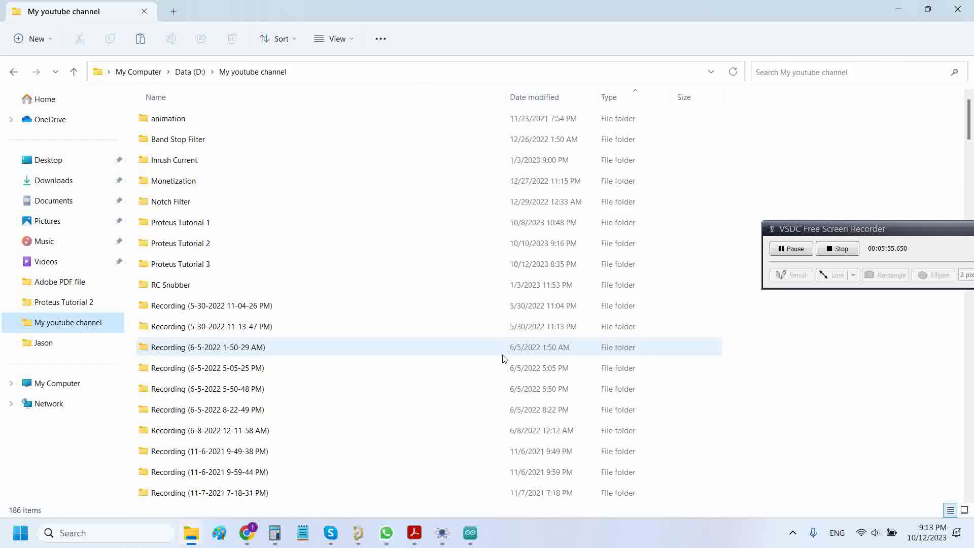
double_click(214, 264)
key("ctrl+v")
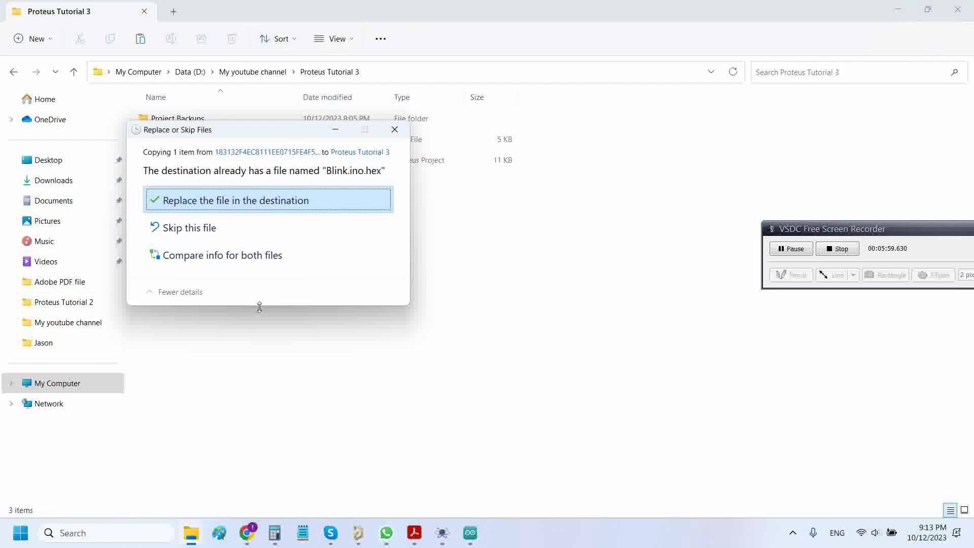
left_click(247, 208)
left_click(158, 159)
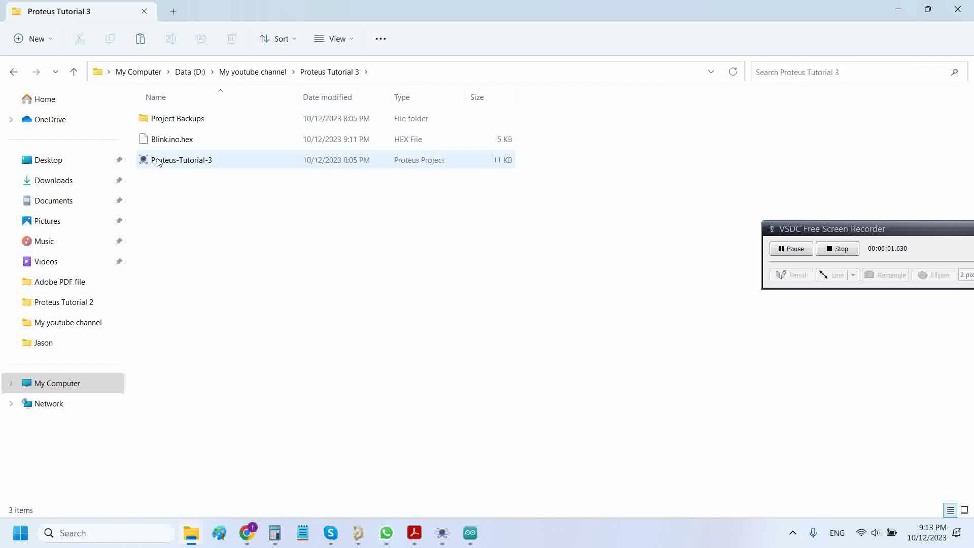
Set Blink.ino.hex as ARD1's PROGRAM FILE in the Arduino Mega's component properties
left_click(443, 532)
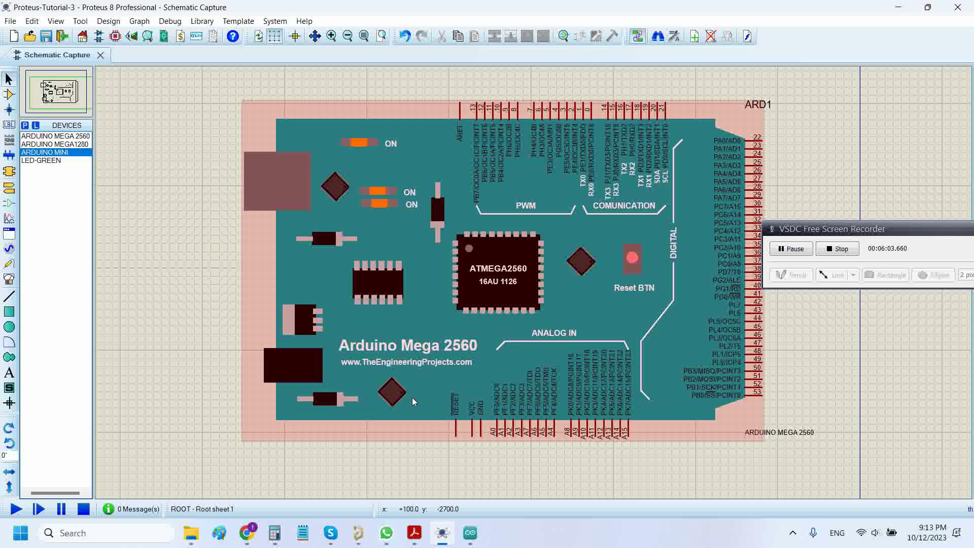
scroll(193, 285, "up", 1)
scroll(323, 279, "down", 1)
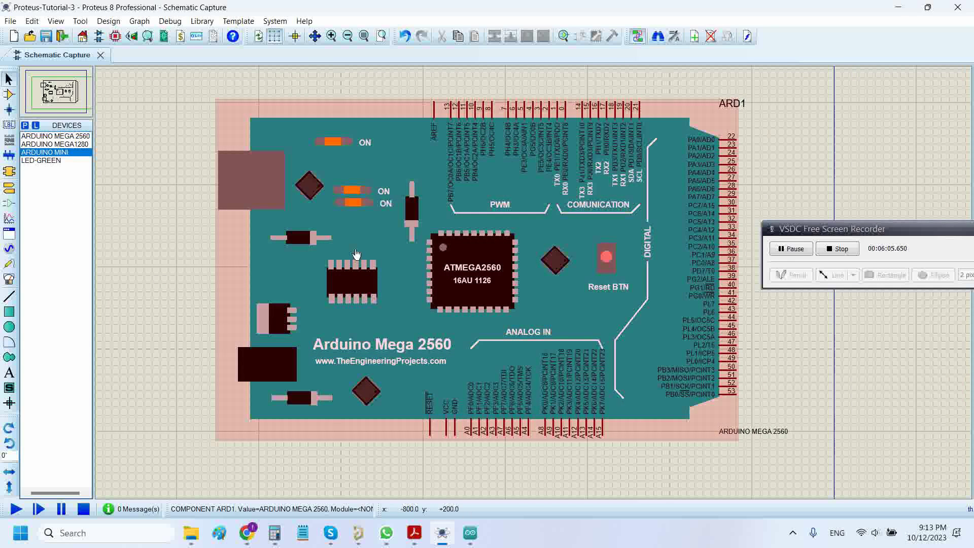
double_click(404, 255)
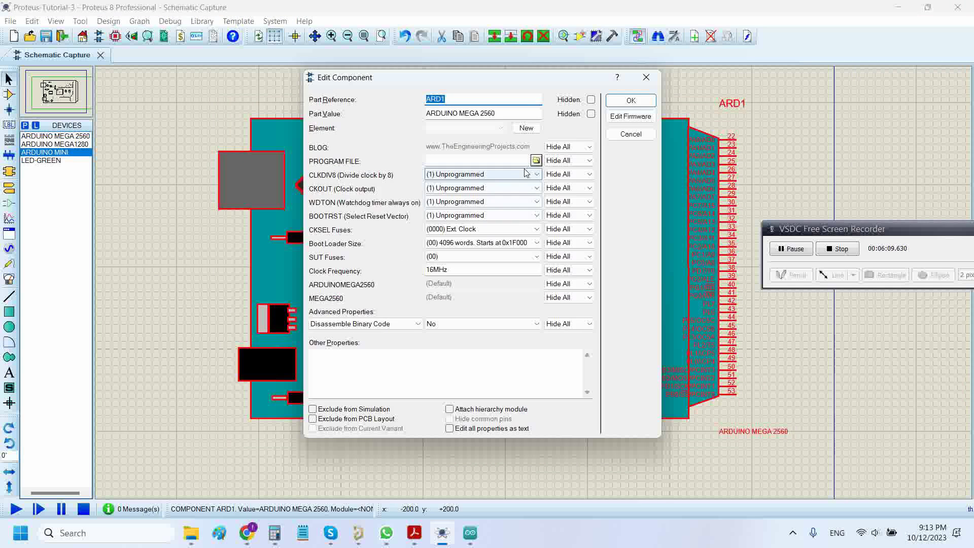
left_click(536, 160)
double_click(236, 178)
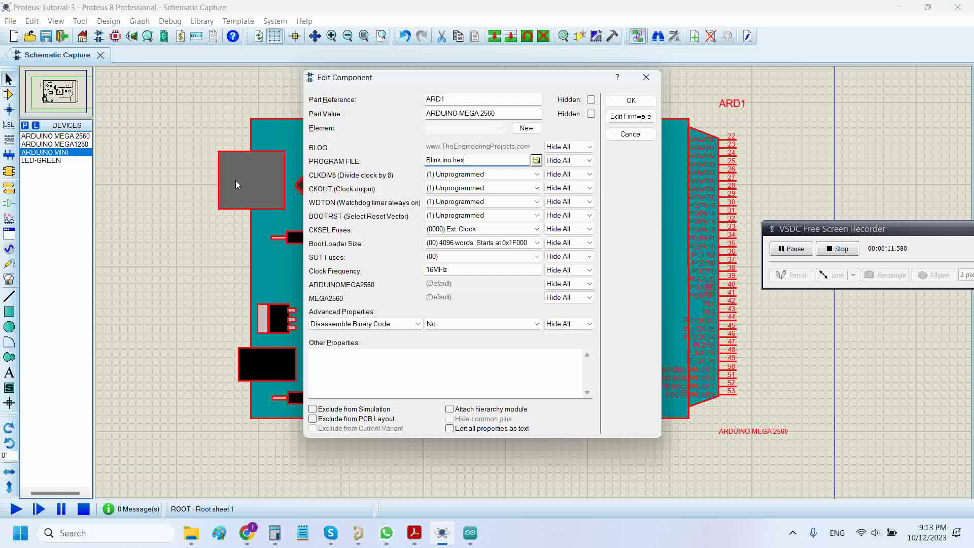
left_click(631, 100)
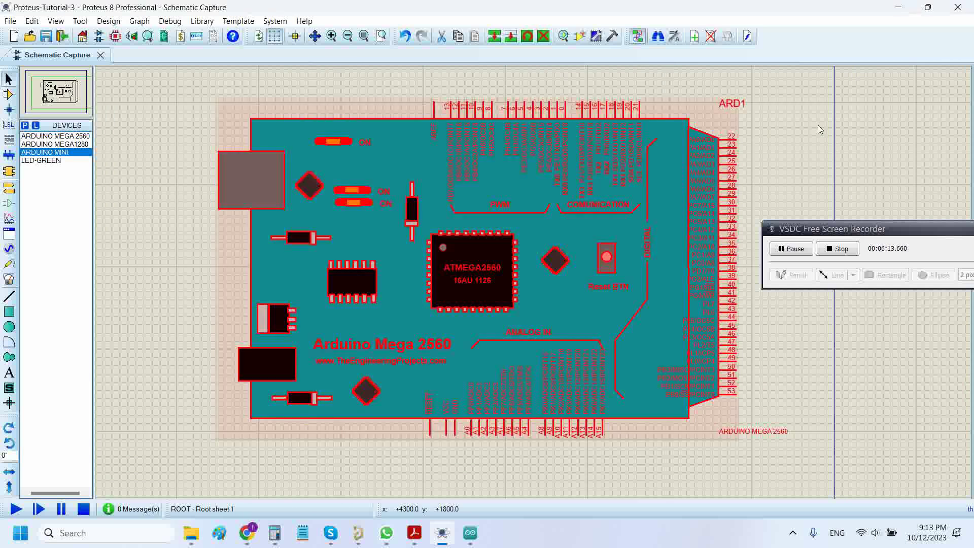
left_click_drag(817, 132, 728, 183)
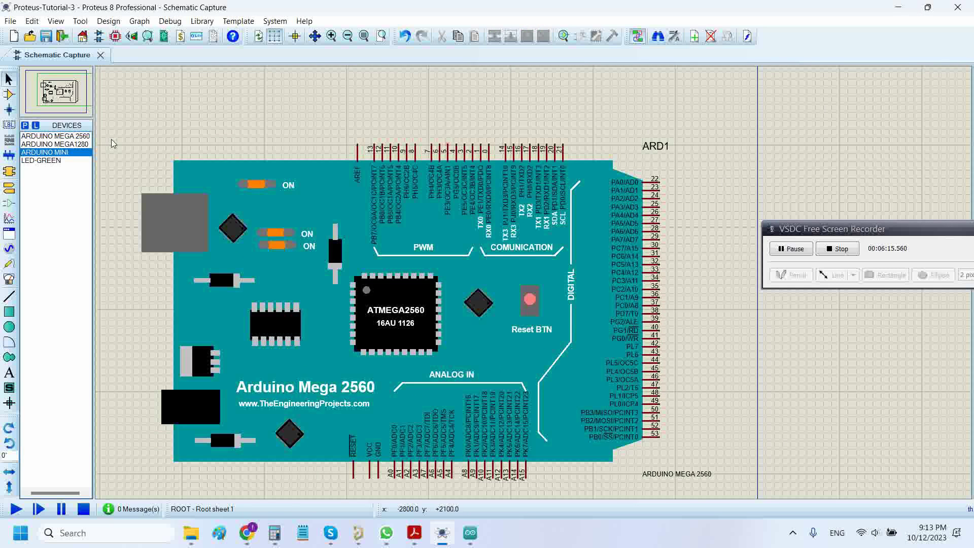
left_click(41, 160)
Place green LED D1 above the board, rotate it horizontal, and wire it to pin 13
left_click(355, 102)
left_click(447, 104)
right_click(447, 104)
left_click(505, 168)
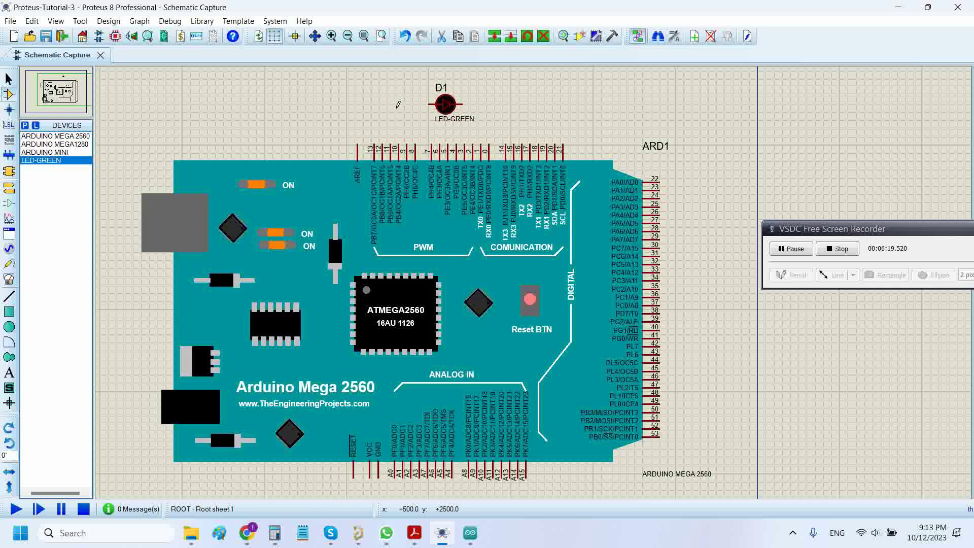
left_click(435, 104)
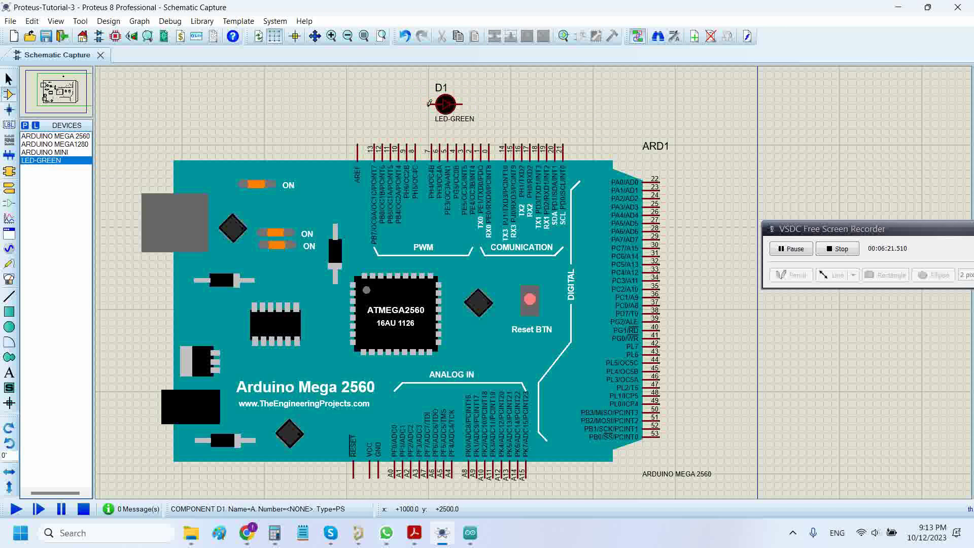
left_click(374, 145)
scroll(583, 254, "up", 2)
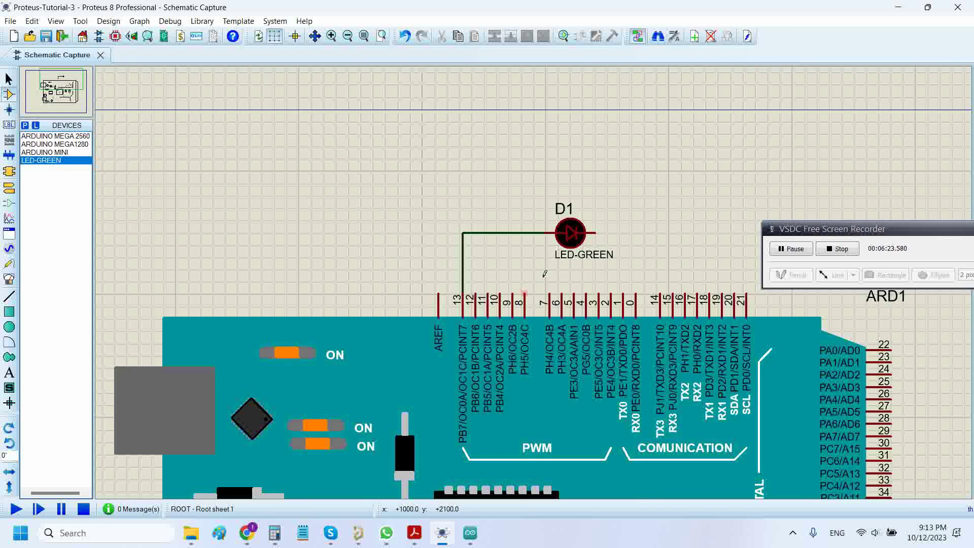
scroll(598, 265, "down", 2)
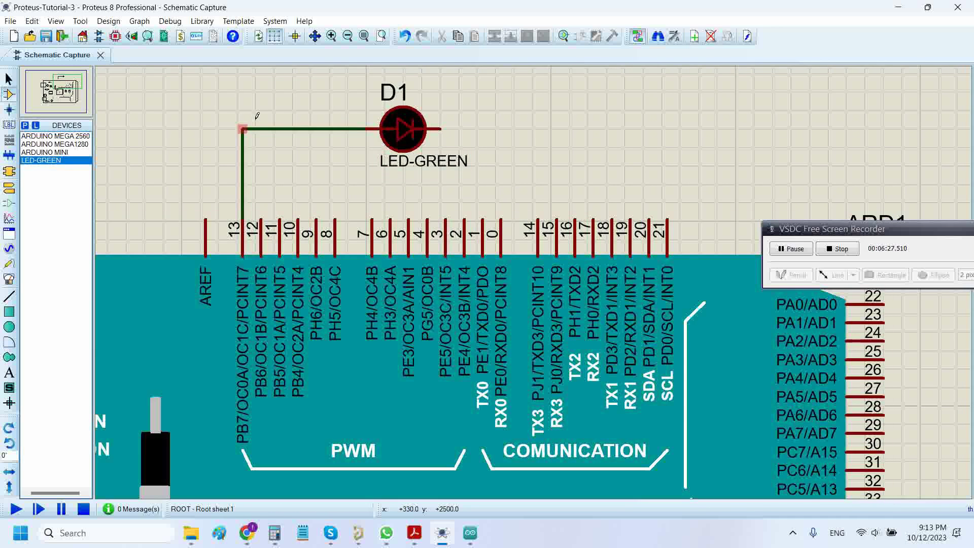
Add a rotated ground terminal, wire it to D1's cathode, and start the simulation
left_click(9, 188)
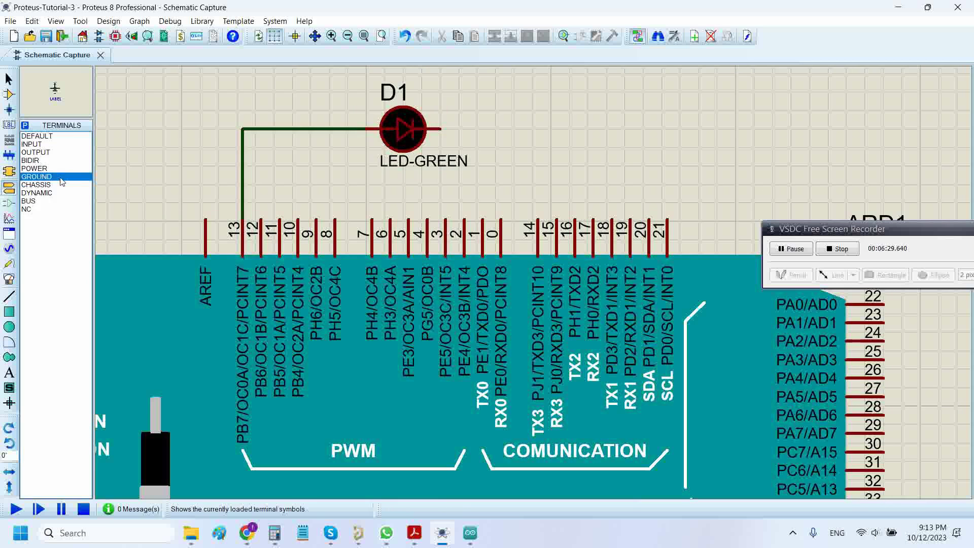
left_click(551, 130)
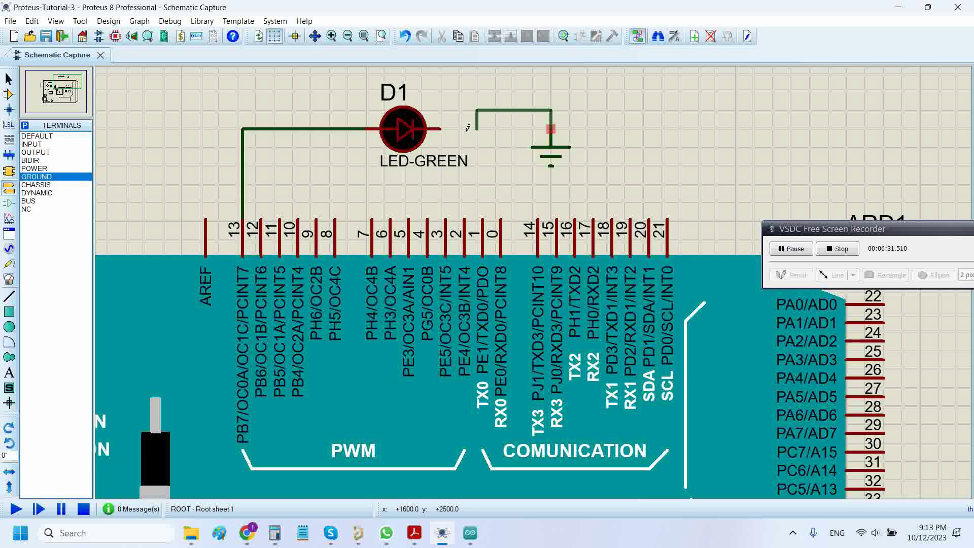
right_click(562, 138)
left_click(609, 206)
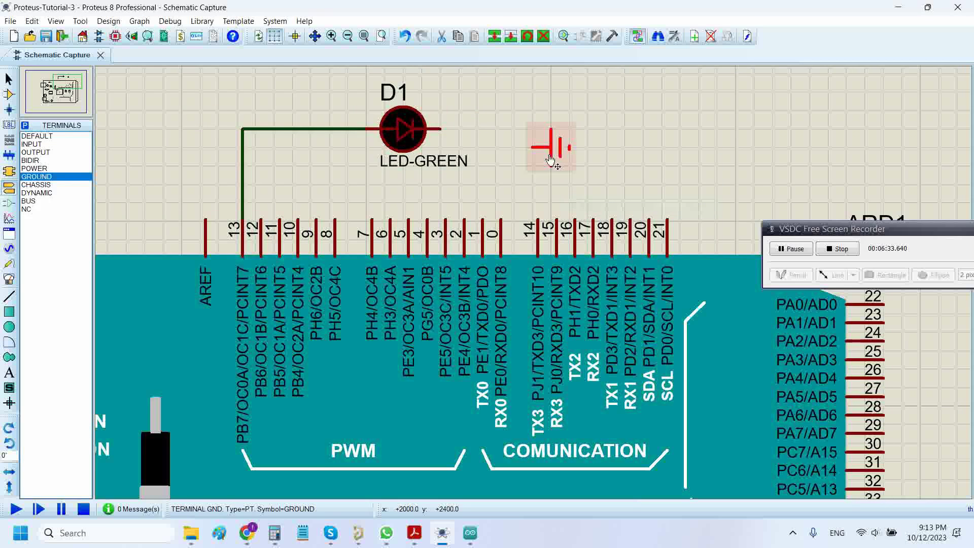
left_click_drag(555, 157, 518, 138)
left_click(495, 129)
left_click(440, 129)
left_click(16, 508)
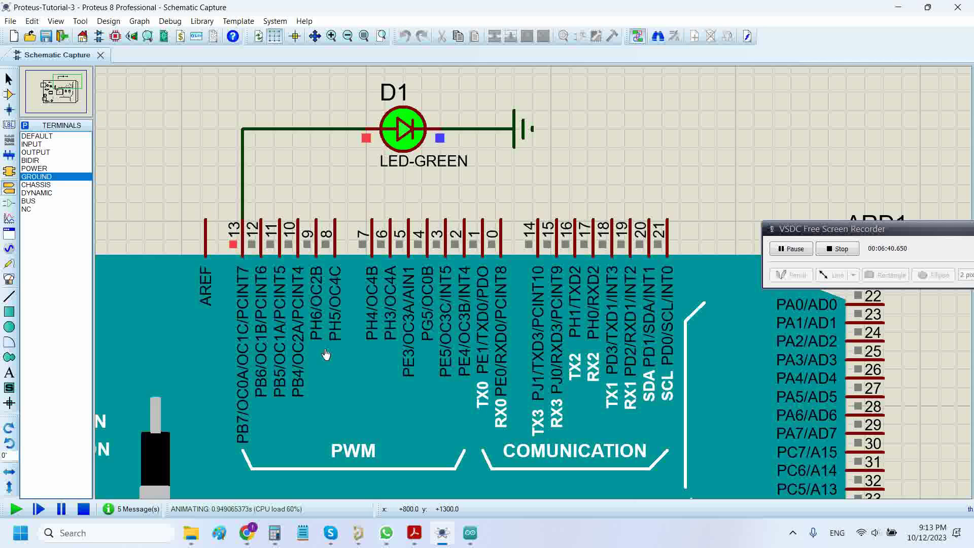
Zoom out and pan in Selection Mode to watch D1 blink from pin 13
left_click(8, 79)
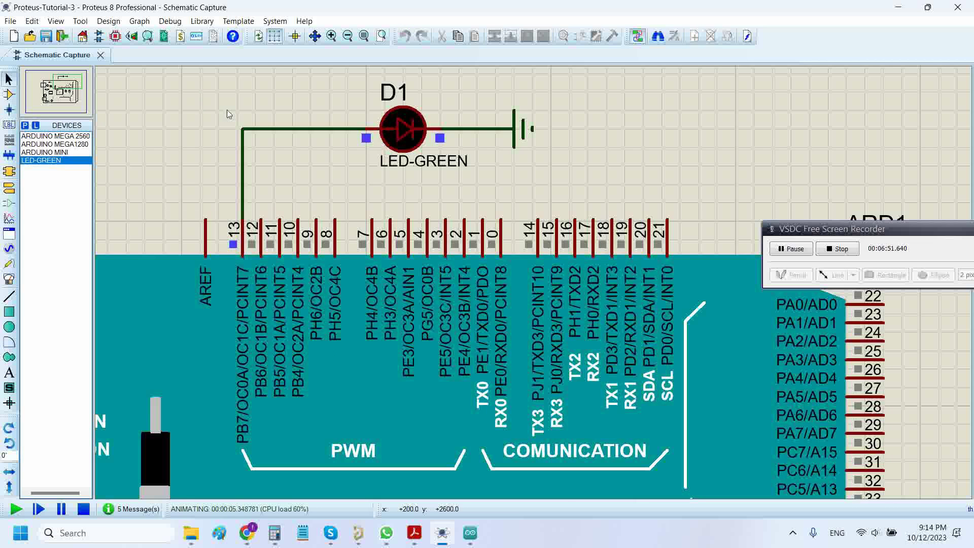
scroll(537, 290, "down", 2)
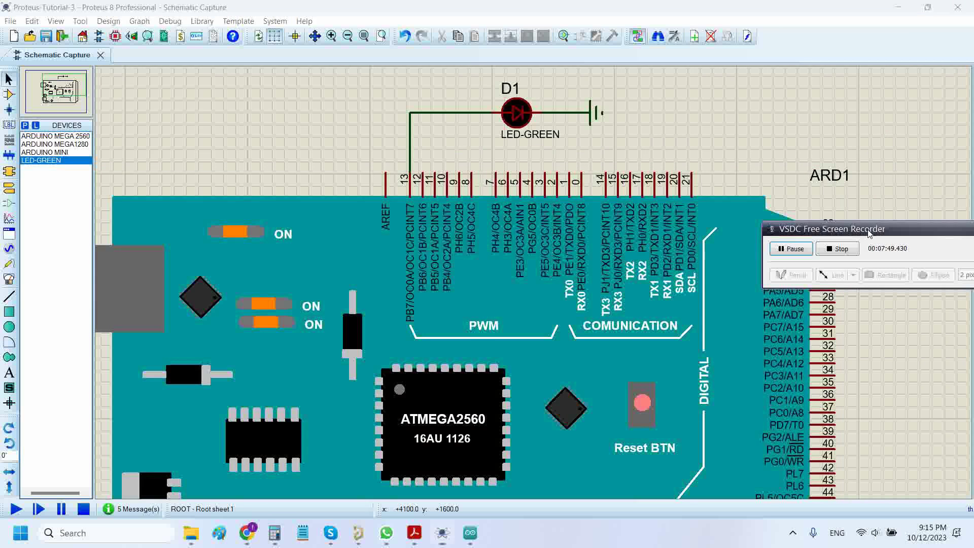
left_click_drag(869, 232, 425, 262)
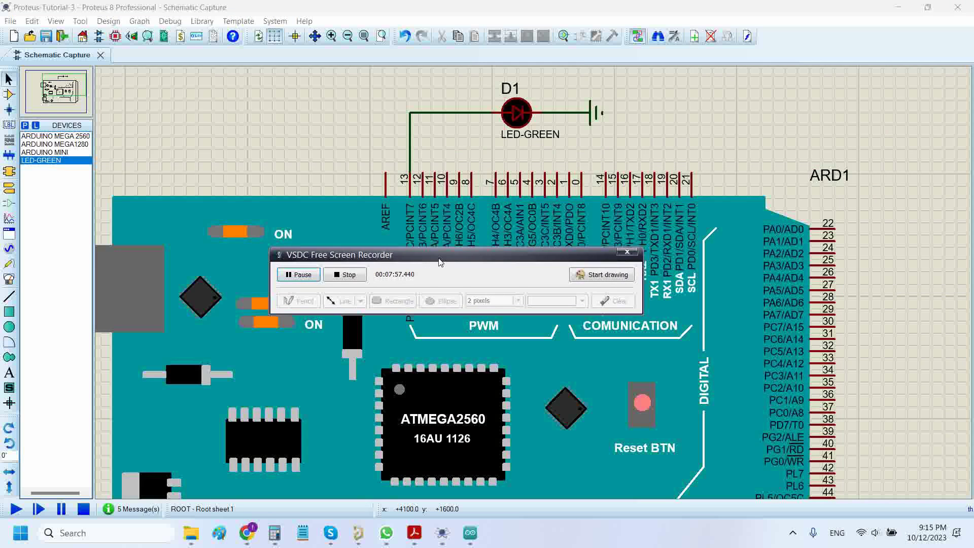
left_click_drag(446, 263, 463, 262)
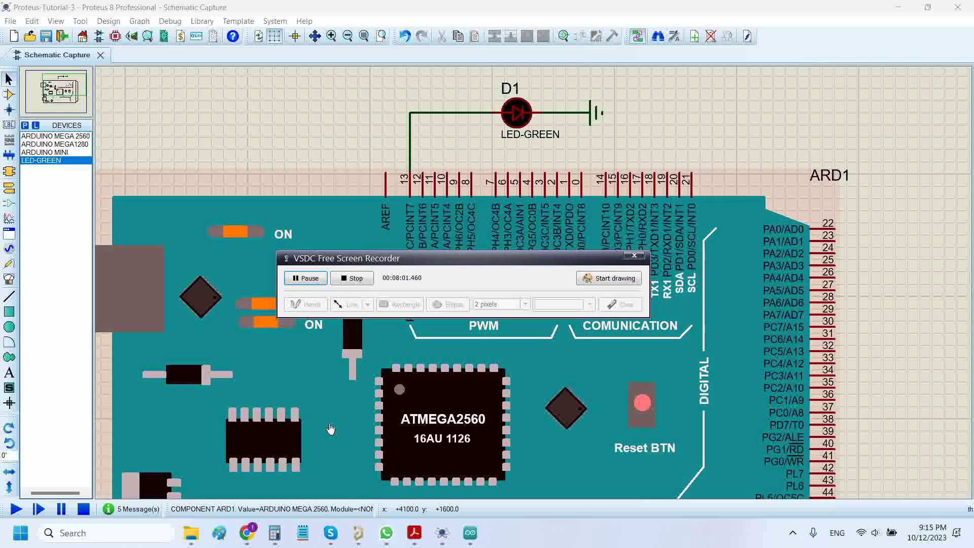